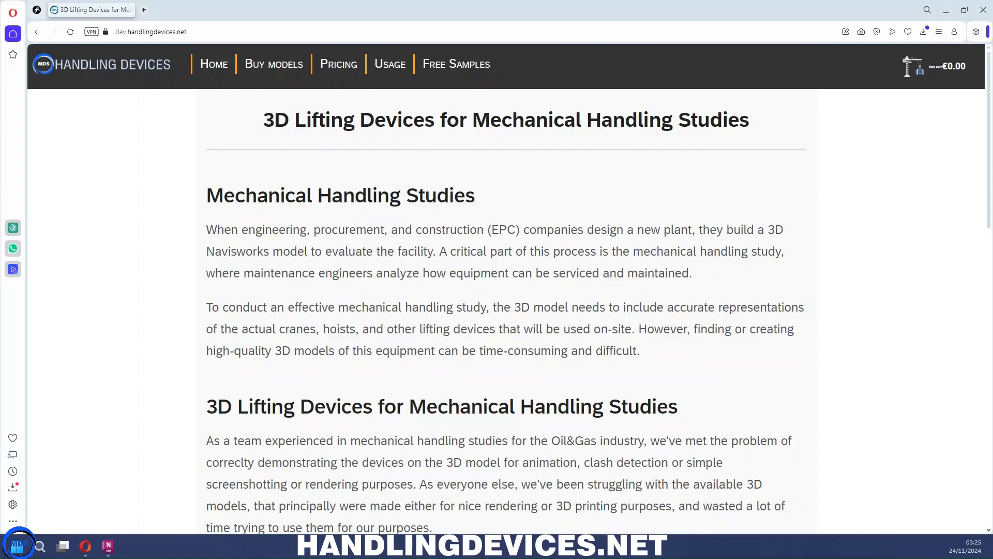
# Step: Switch to Navisworks Simulate and open the plant model Handling_sample.nwd
pyautogui.click(108, 546)
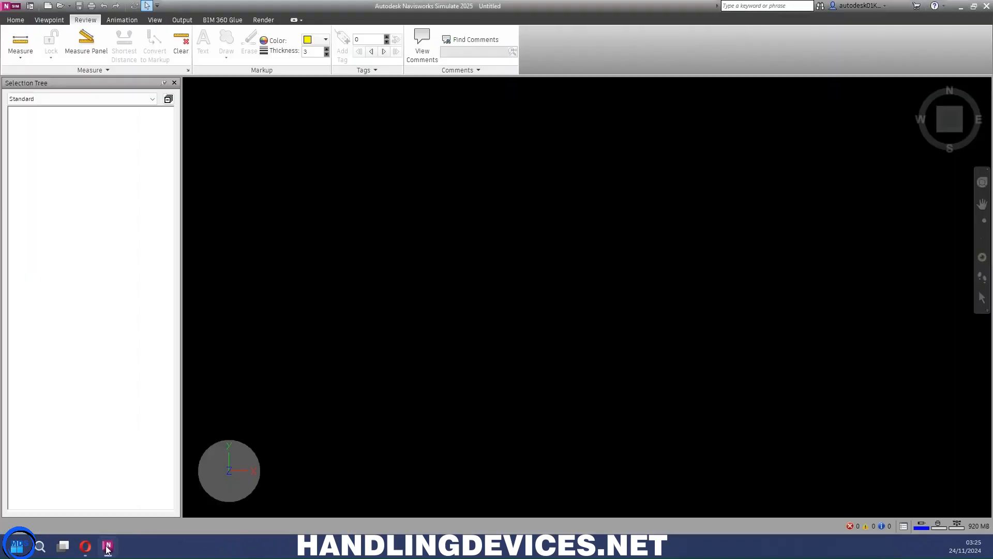
pyautogui.click(60, 5)
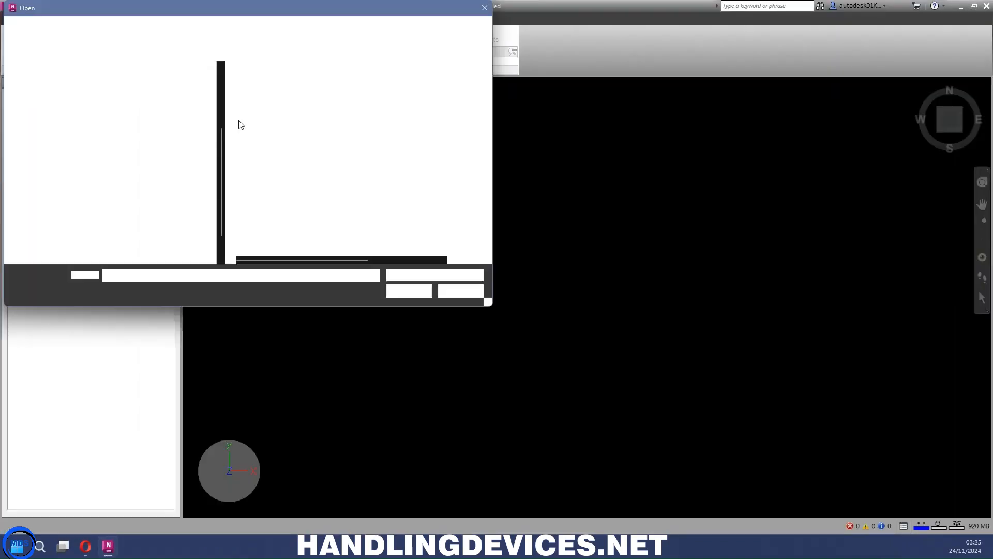
pyautogui.click(256, 100)
pyautogui.doubleClick(261, 99)
pyautogui.keyDown('shift'); pyautogui.moveTo(635, 220); pyautogui.dragTo(527, 410, button='middle'); pyautogui.keyUp('shift')
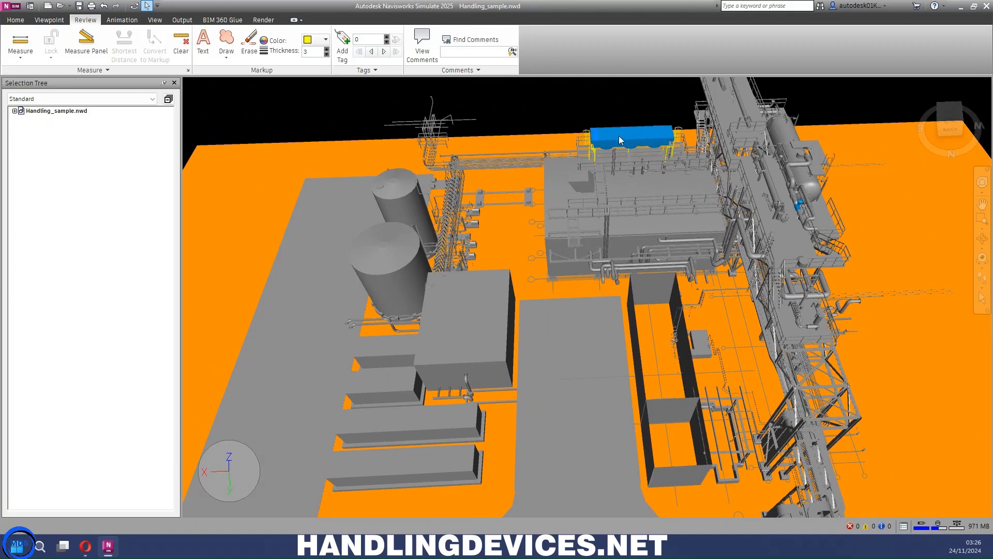
# Step: Append the crane model CRC_n8_400t.nwd to the open plant model
pyautogui.click(15, 20)
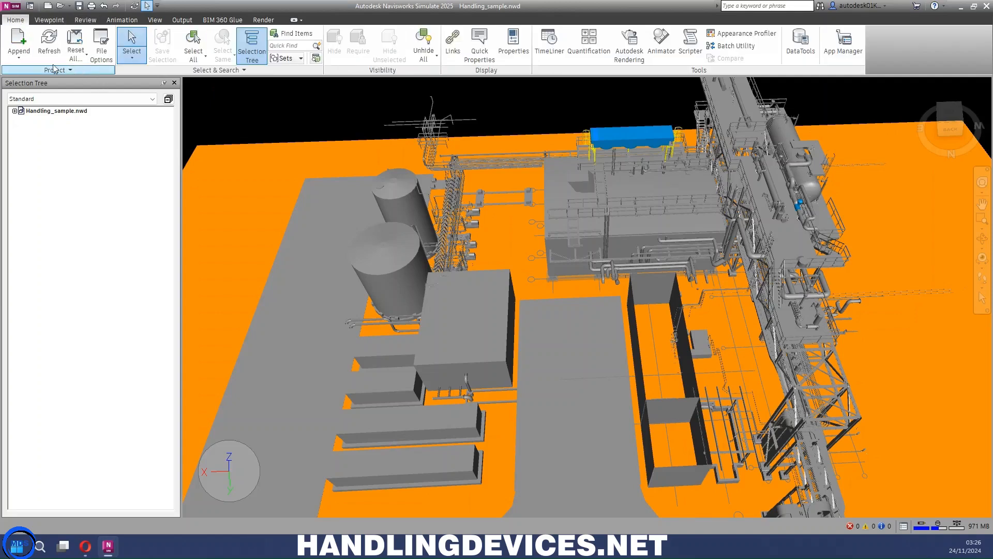
pyautogui.click(18, 42)
pyautogui.click(273, 85)
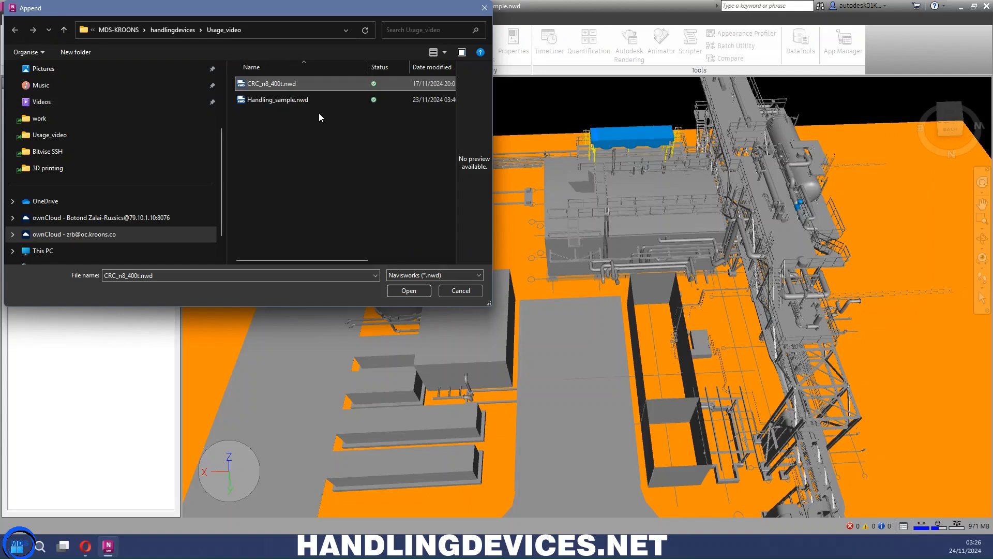
pyautogui.press('Return')
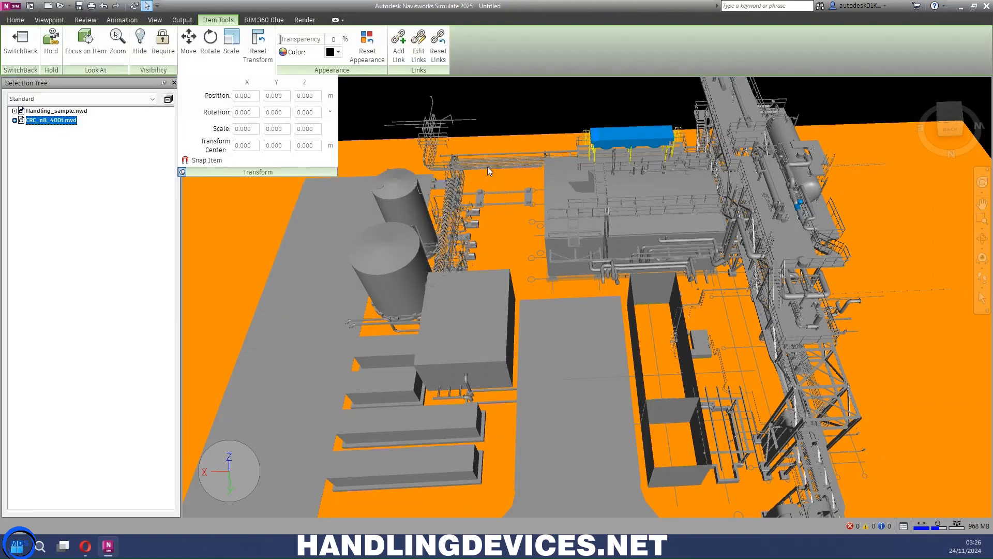
# Step: Move the appended crane onto the road surface's centre at X 156.340, Y 108.986, Z 21.995 m
pyautogui.scroll(-5, 488, 170)
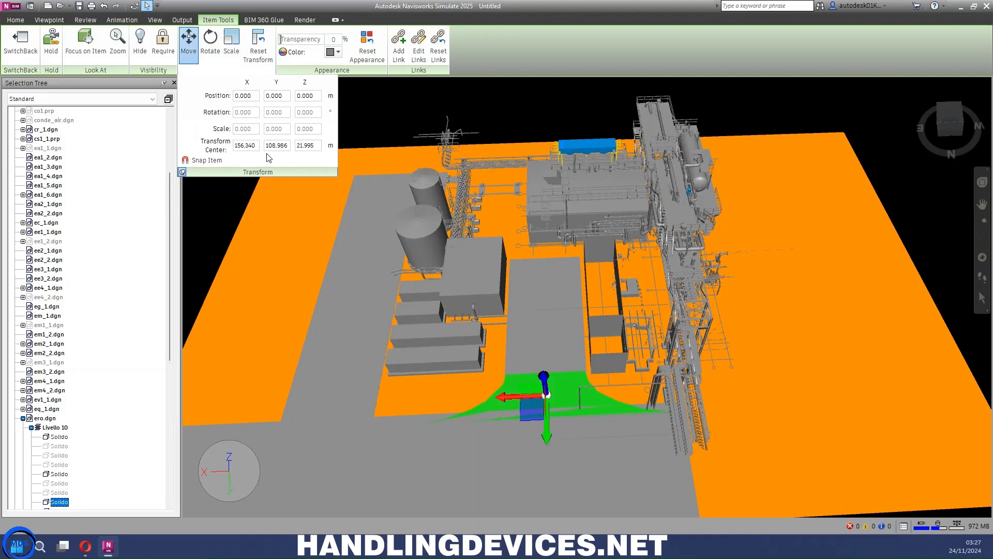
pyautogui.moveTo(170, 228); pyautogui.dragTo(168, 366)
pyautogui.click(49, 502)
pyautogui.click(244, 96)
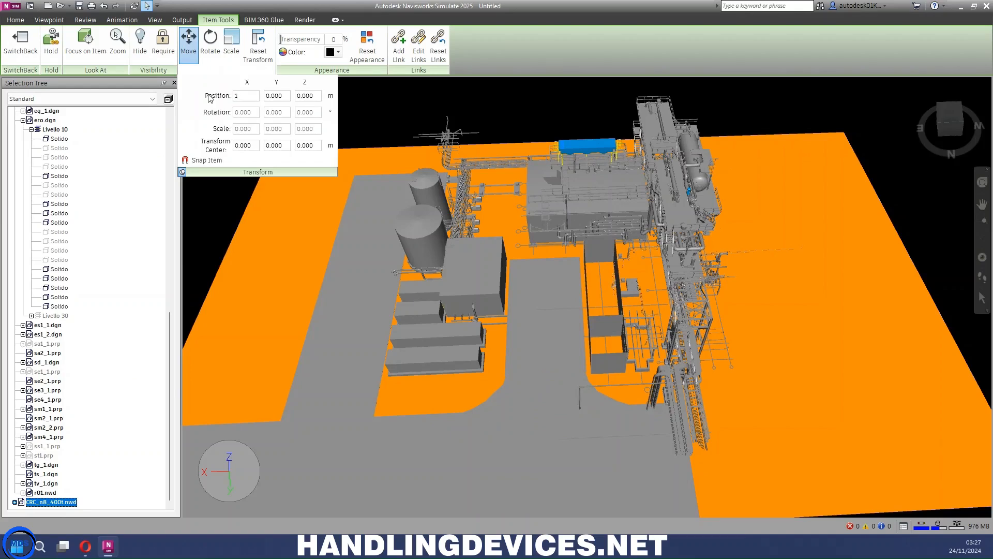
pyautogui.click(285, 96)
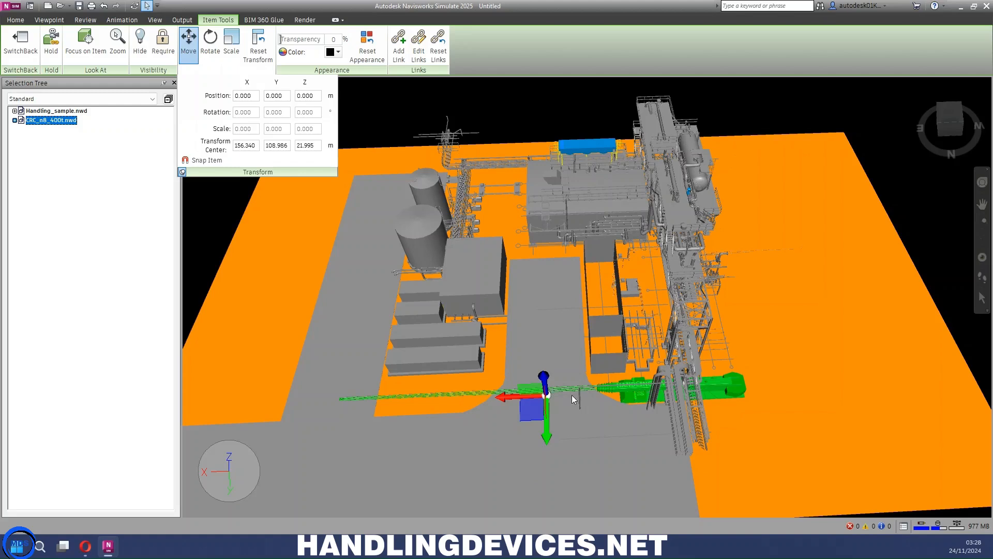
# Step: Raise and shift the crane to about X 171.390, Z 24.139 m, and rotate it about the Z axis to point along the road
pyautogui.keyDown('shift'); pyautogui.moveTo(577, 403); pyautogui.dragTo(575, 386, button='middle'); pyautogui.keyUp('shift')
pyautogui.moveTo(545, 374); pyautogui.dragTo(383, 381)
pyautogui.click(210, 45)
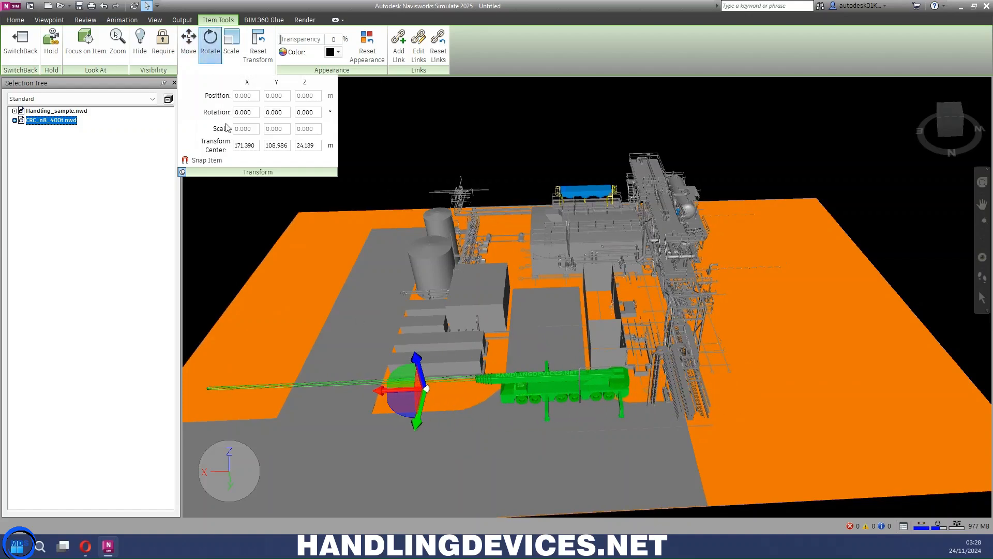
pyautogui.moveTo(313, 111); pyautogui.dragTo(265, 126)
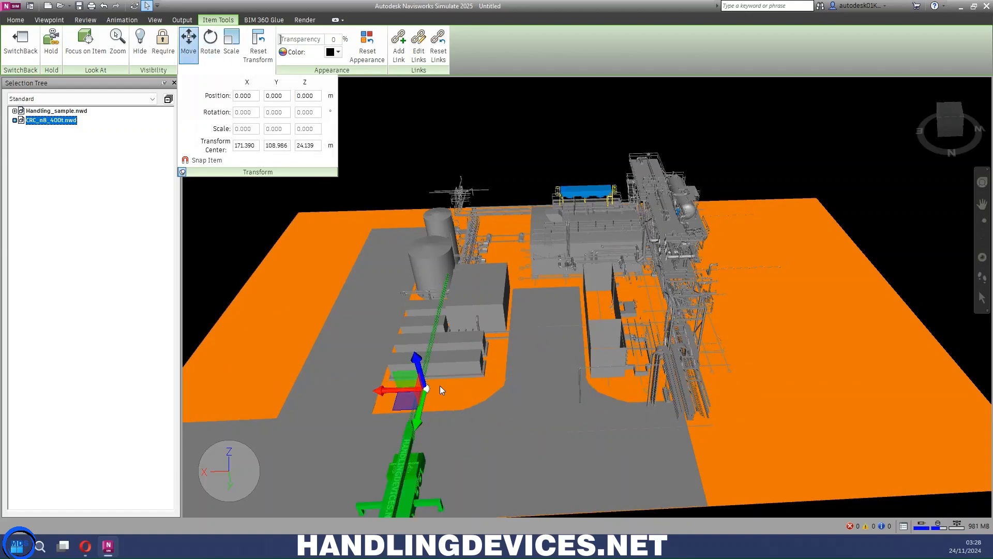
# Step: Move the crane onto the road between the buildings, at about X 156.302, Y 87.208 m
pyautogui.moveTo(418, 423); pyautogui.dragTo(547, 309)
pyautogui.keyDown('shift'); pyautogui.moveTo(587, 380); pyautogui.dragTo(589, 432, button='middle'); pyautogui.keyUp('shift')
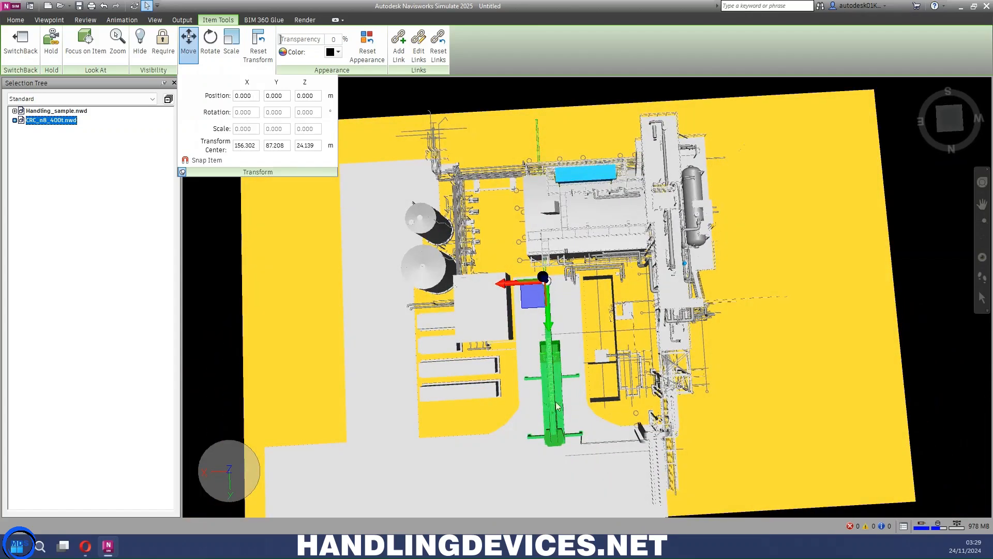
pyautogui.scroll(3, 528, 383)
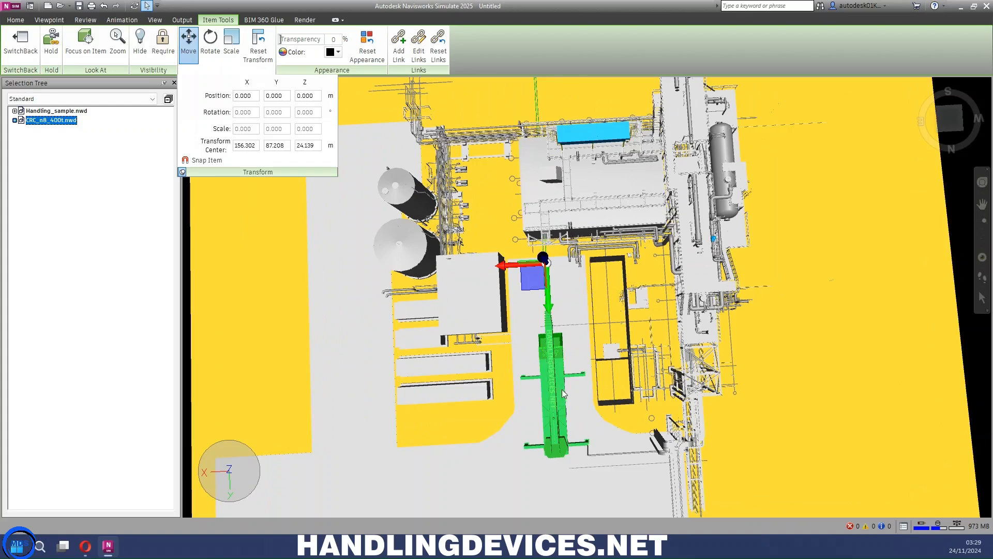
pyautogui.keyDown('shift'); pyautogui.moveTo(580, 388); pyautogui.dragTo(399, 310, button='middle'); pyautogui.keyUp('shift')
pyautogui.click(768, 229)
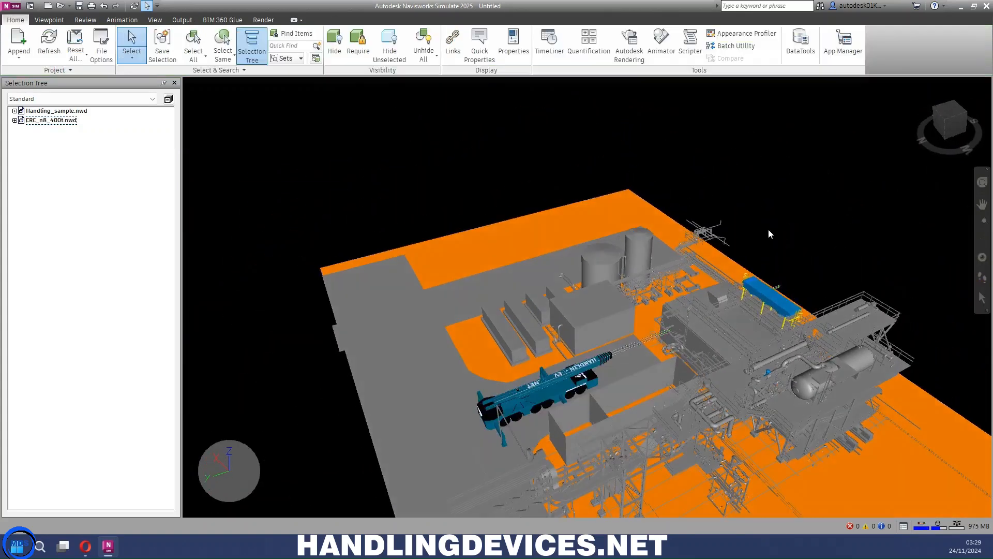
# Step: Hide the Telescope_jib:1 part inside the crane's 400t boom assembly
pyautogui.click(629, 348)
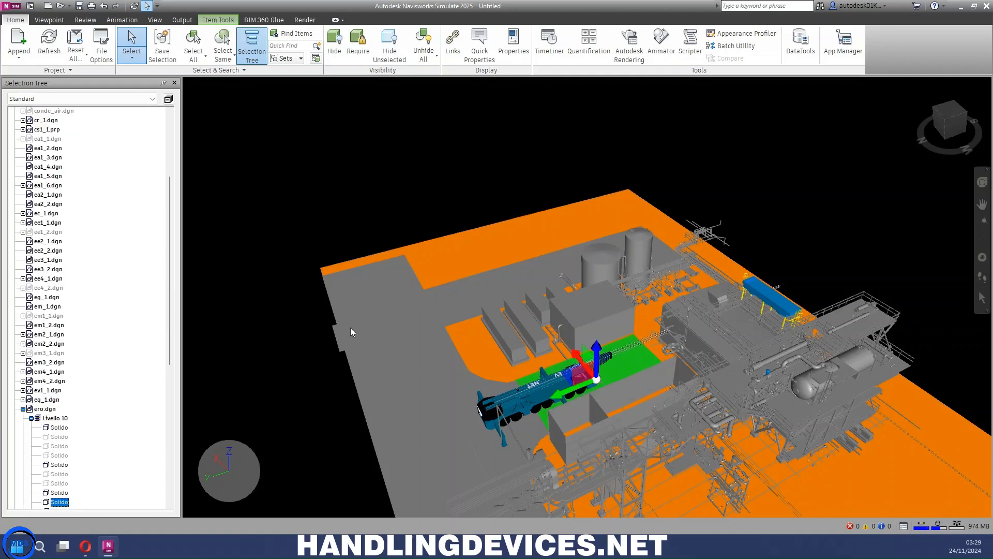
pyautogui.scroll(-10, 91, 385)
pyautogui.click(15, 501)
pyautogui.click(31, 483)
pyautogui.scroll(-1, 92, 424)
pyautogui.click(71, 484)
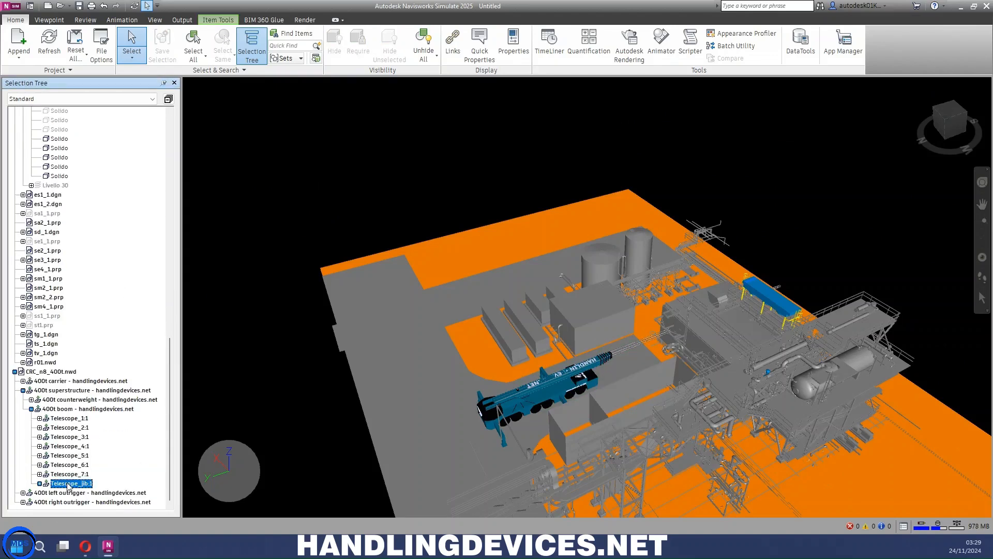
pyautogui.rightClick(71, 483)
pyautogui.click(130, 393)
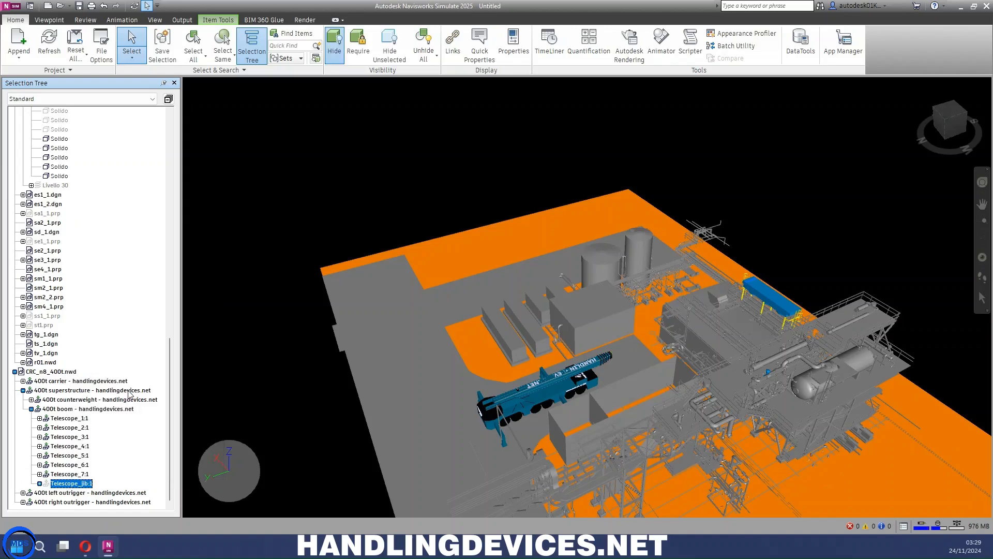
pyautogui.click(274, 357)
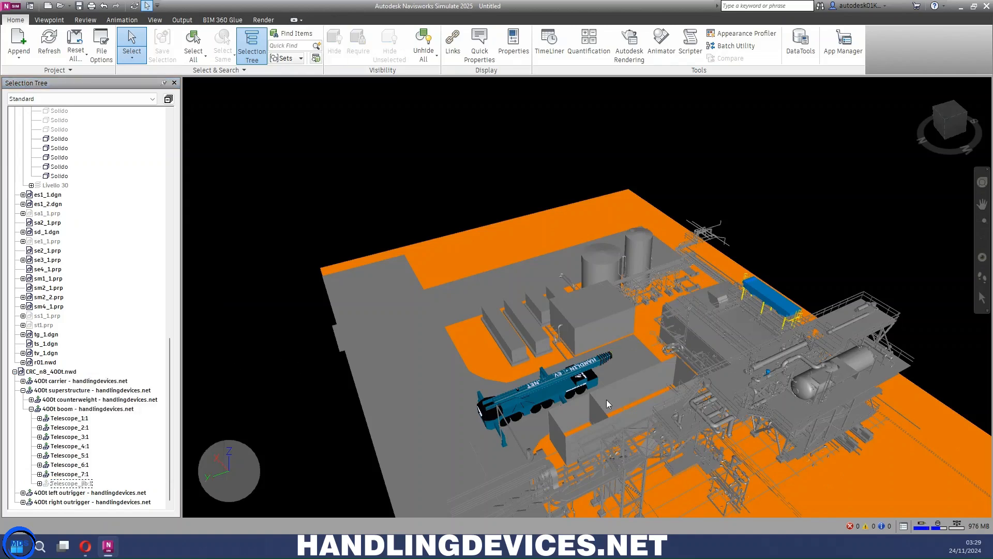
# Step: Measure the distance from the crane's boom pivot to the centre of the blue equipment's top face
pyautogui.keyDown('shift'); pyautogui.moveTo(571, 389); pyautogui.dragTo(808, 262, button='middle'); pyautogui.keyUp('shift')
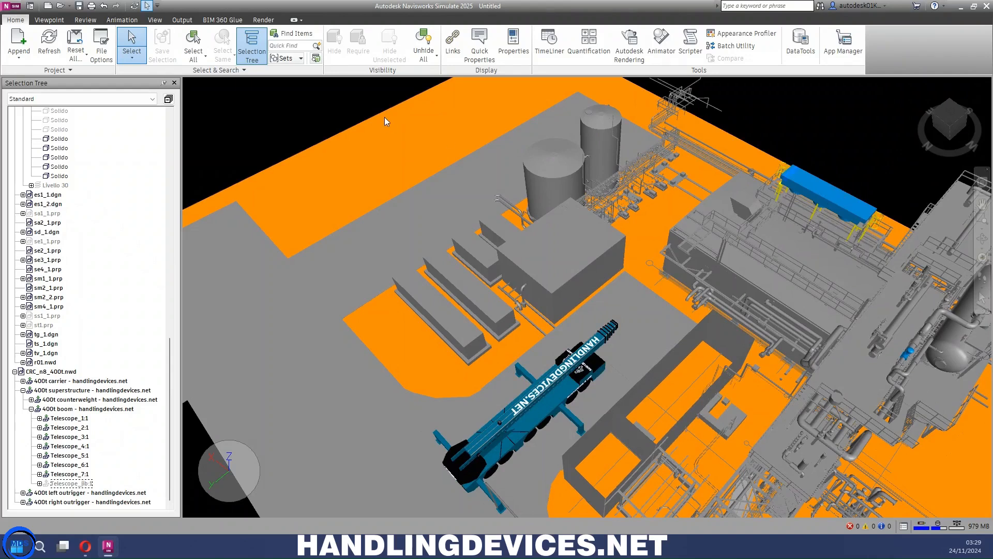
pyautogui.click(85, 22)
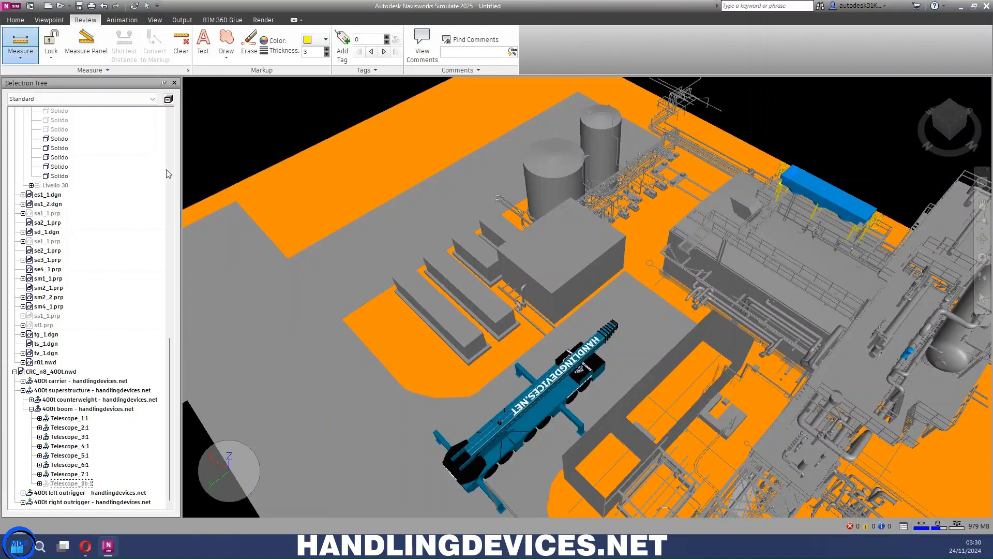
pyautogui.scroll(5, 506, 437)
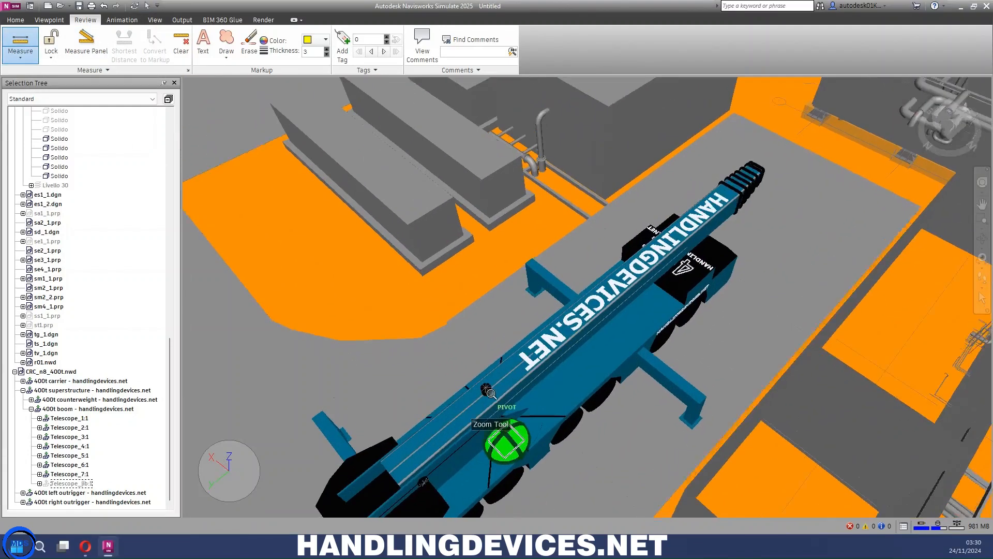
pyautogui.scroll(4, 476, 369)
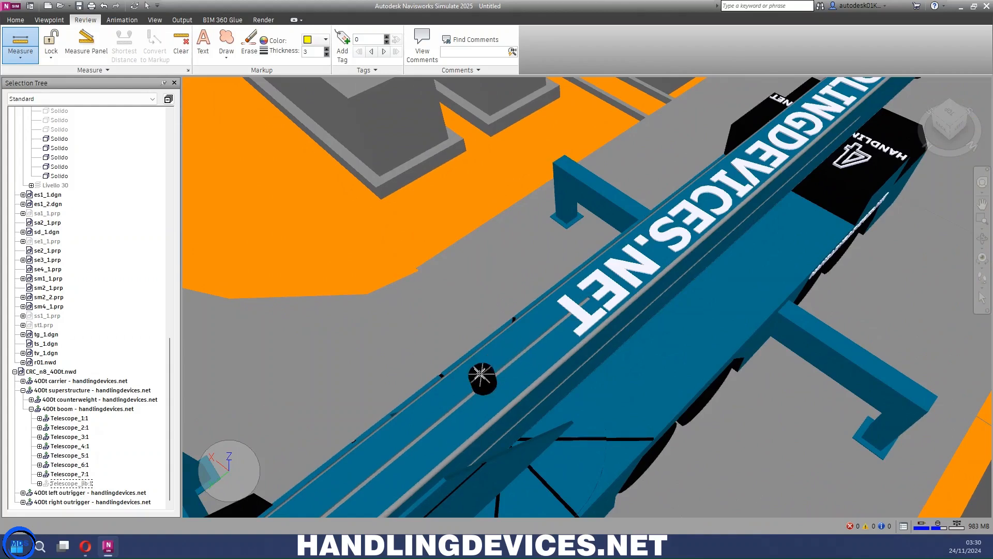
pyautogui.scroll(-10, 481, 372)
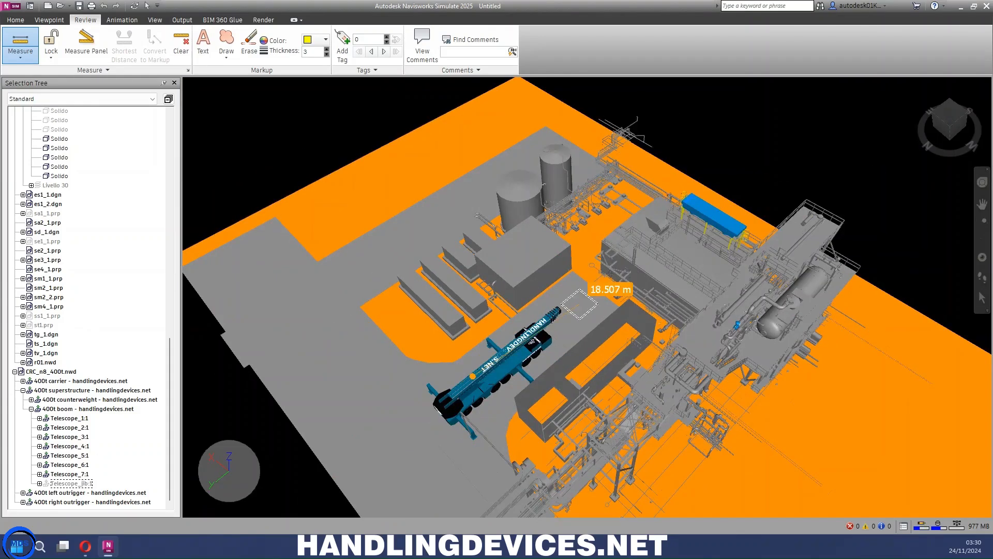
pyautogui.scroll(6, 715, 211)
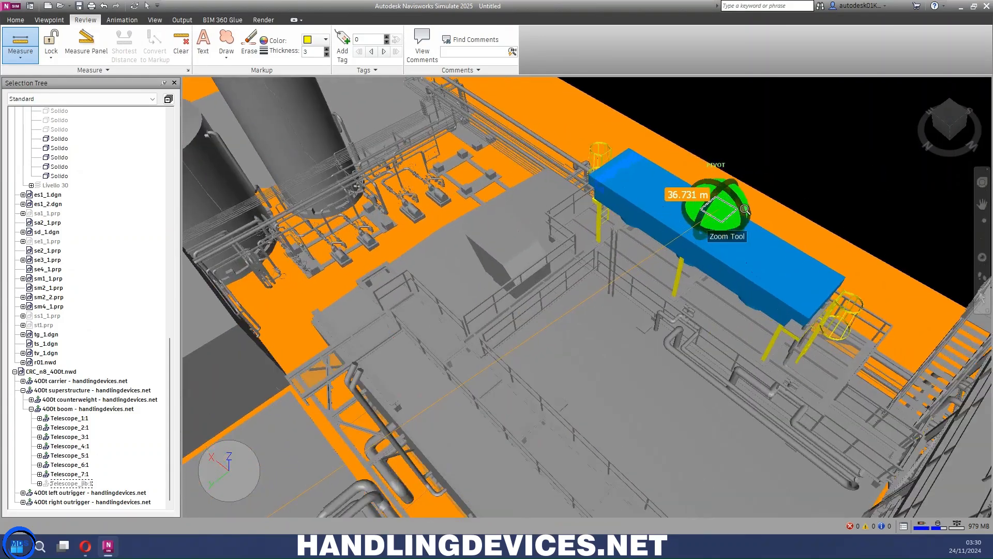
pyautogui.keyDown('shift'); pyautogui.moveTo(780, 263); pyautogui.dragTo(700, 306, button='middle'); pyautogui.keyUp('shift')
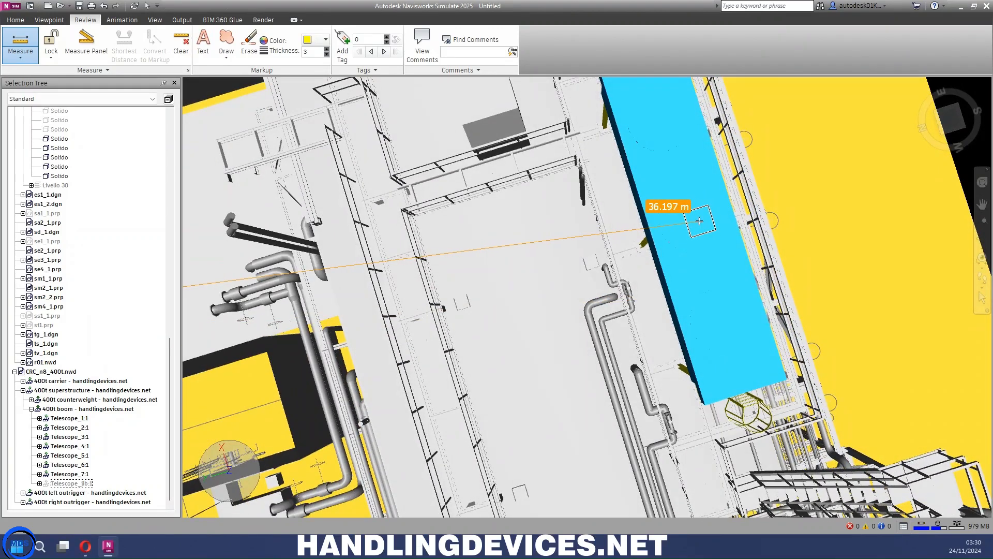
pyautogui.moveTo(699, 221)
pyautogui.keyDown('shift'); pyautogui.mouseDown(button='middle')
pyautogui.moveTo(740, 233)
pyautogui.moveTo(714, 269)
pyautogui.moveTo(750, 265)
pyautogui.moveTo(875, 205)
pyautogui.mouseUp(button='middle'); pyautogui.keyUp('shift')
pyautogui.scroll(2, 824, 209)
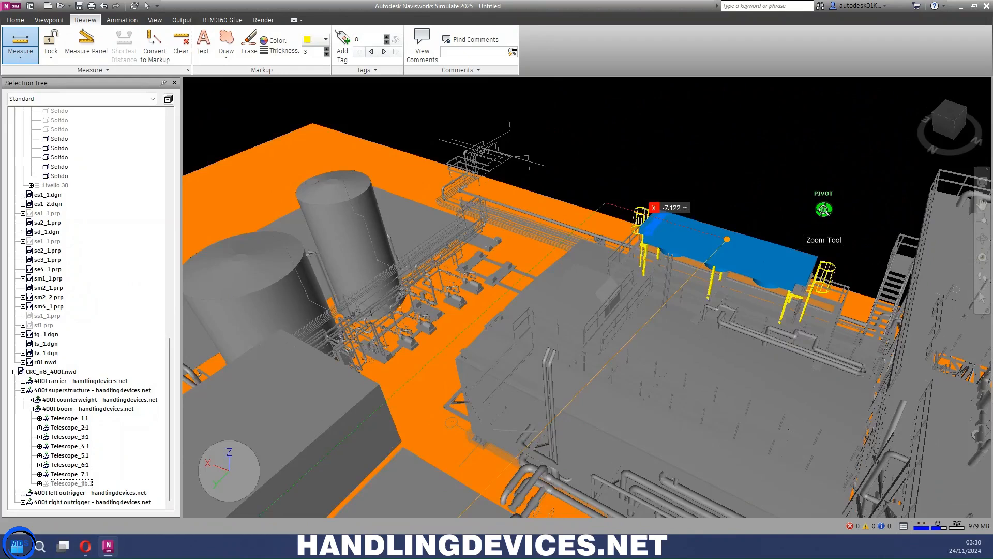
pyautogui.scroll(-5, 824, 209)
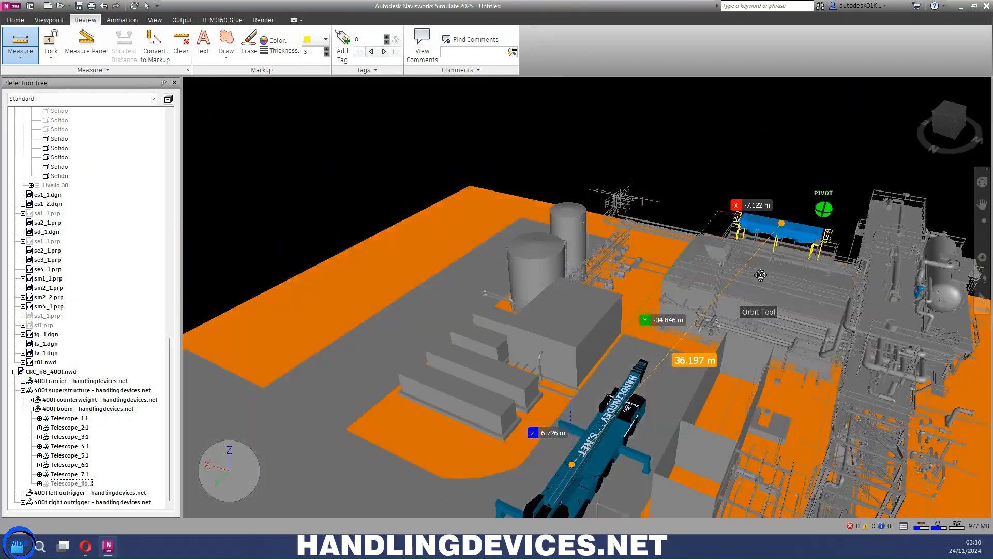
pyautogui.keyDown('shift'); pyautogui.moveTo(760, 275); pyautogui.dragTo(763, 269, button='middle'); pyautogui.keyUp('shift')
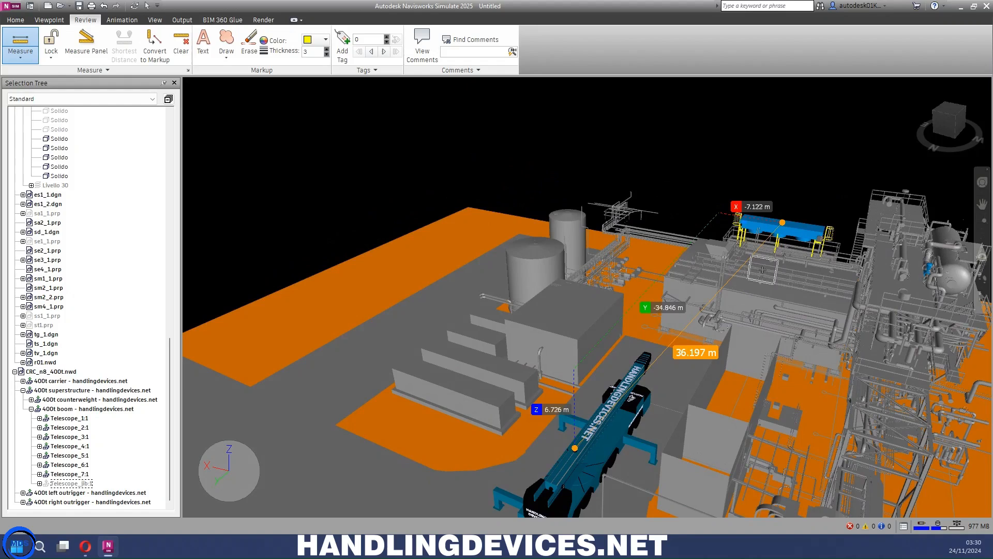
# Step: Switch to the Opera browser and open the crane calculator on the handlingdevices.net usage Toolbox page
pyautogui.click(85, 546)
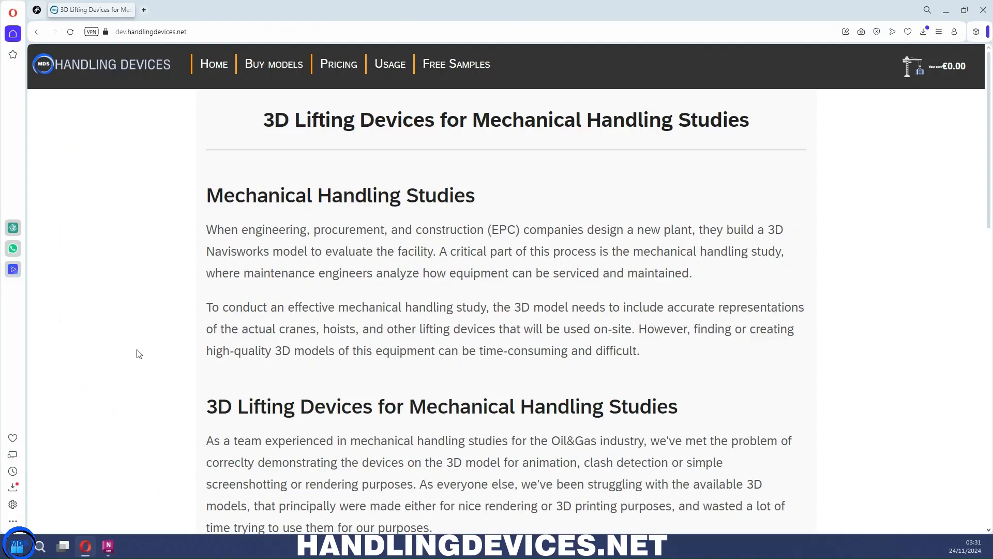
pyautogui.moveTo(394, 66)
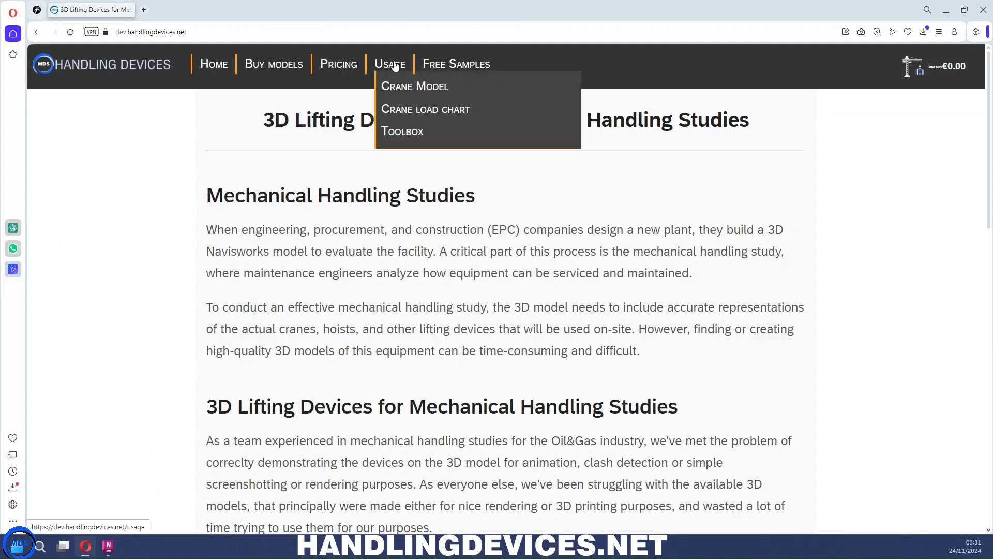
pyautogui.click(403, 133)
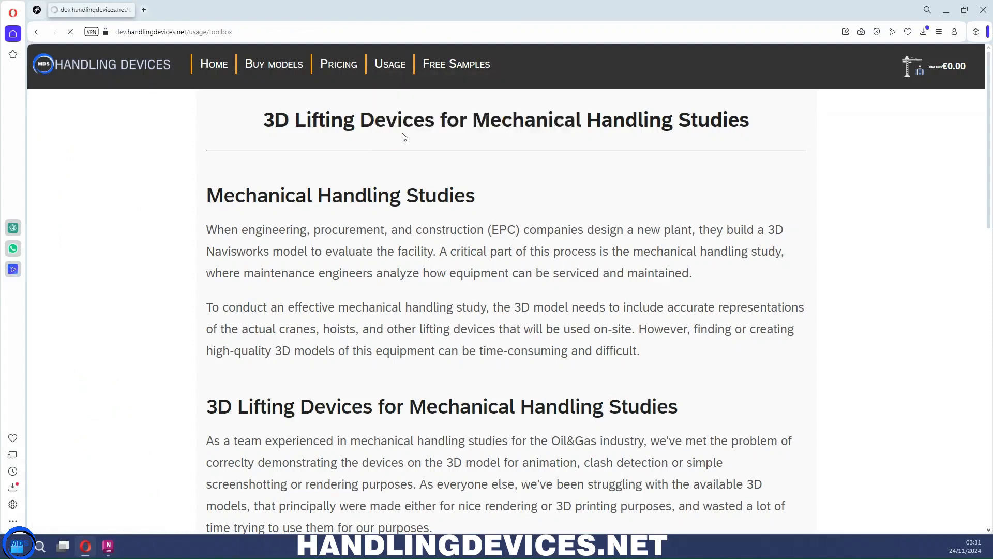
pyautogui.scroll(-5, 404, 143)
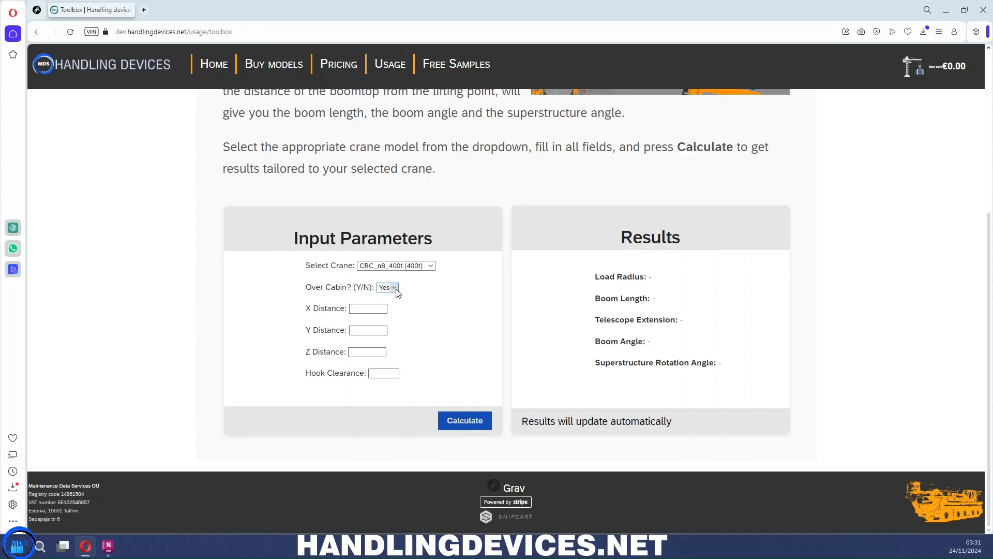
# Step: Calculate the CRC_n8_400t boom setup with X distance 7.122, Y distance 34.846, Z distance 6.726 and hook clearance 15
pyautogui.click(376, 308)
pyautogui.write('7.122')
pyautogui.press('Tab')
pyautogui.write('34.846')
pyautogui.press('Tab')
pyautogui.write('6.726')
pyautogui.press('Tab')
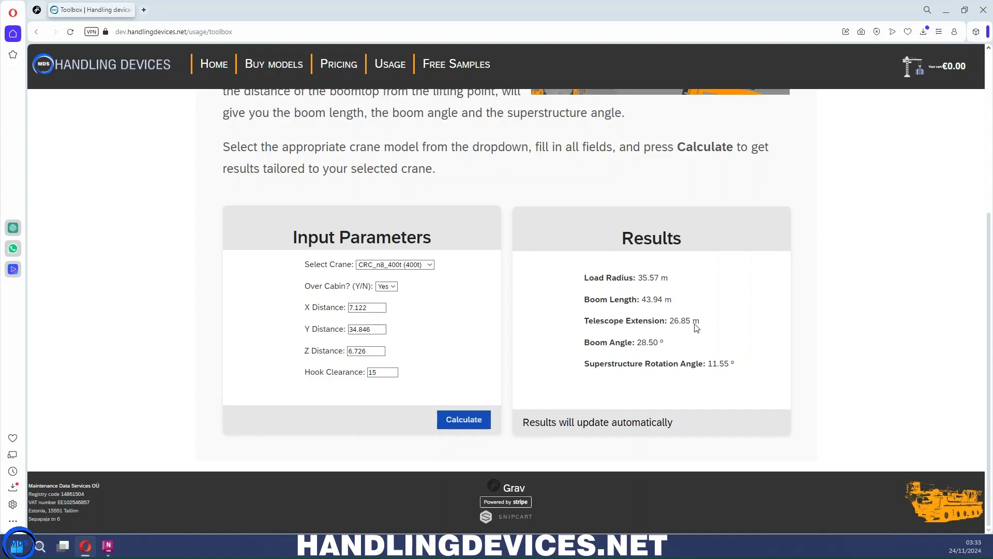
# Step: Switch to Navisworks, select the CRC_n8_400t.nwd crane and show the model from the top
pyautogui.click(114, 550)
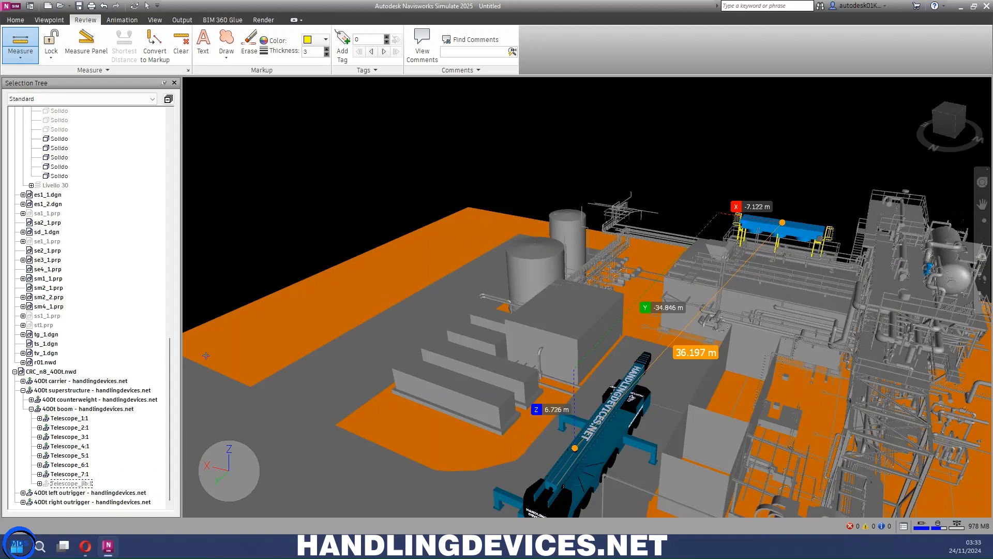
pyautogui.click(51, 371)
pyautogui.click(950, 109)
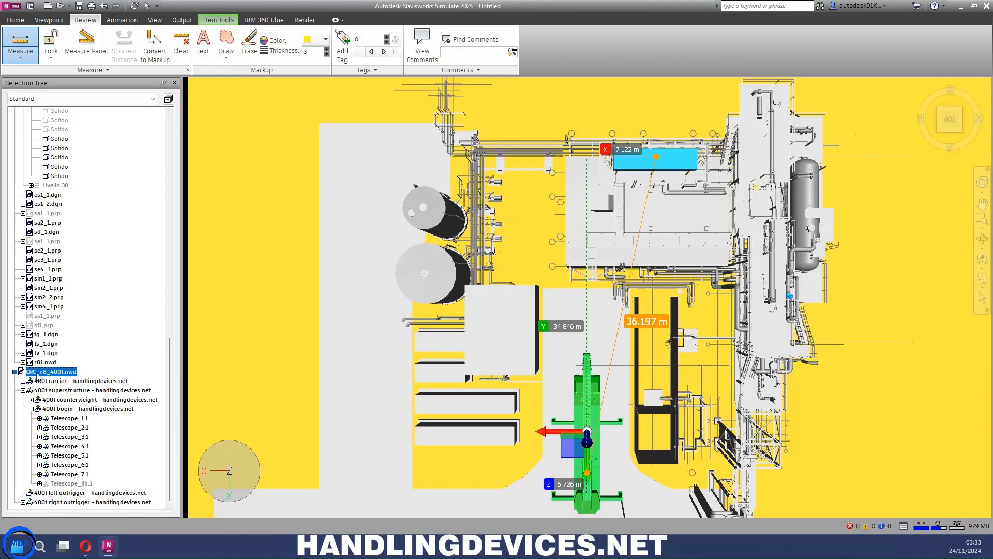
# Step: Move the innermost boom section, Telescope_7:1, to a Y position of -26.85 m with a numeric transform
pyautogui.click(61, 475)
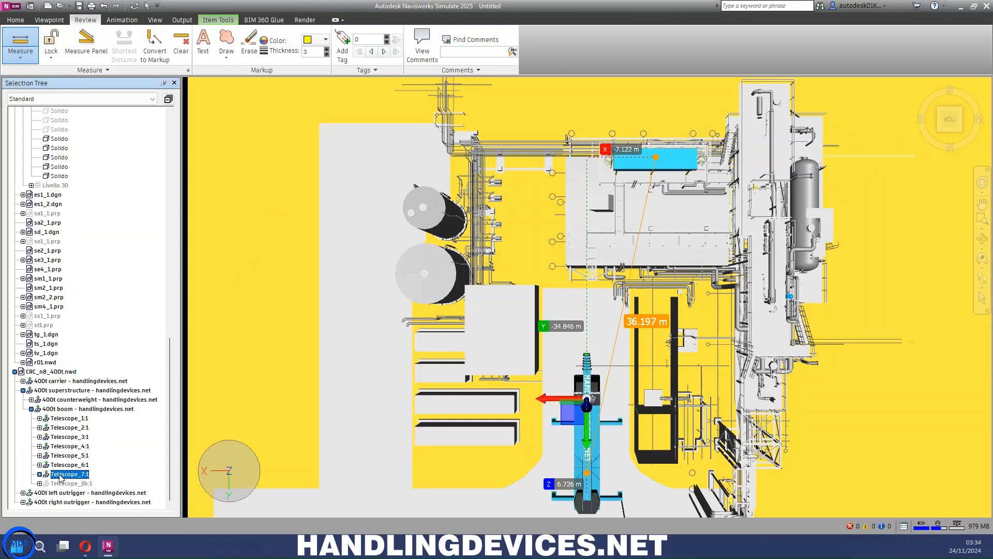
pyautogui.press('Escape')
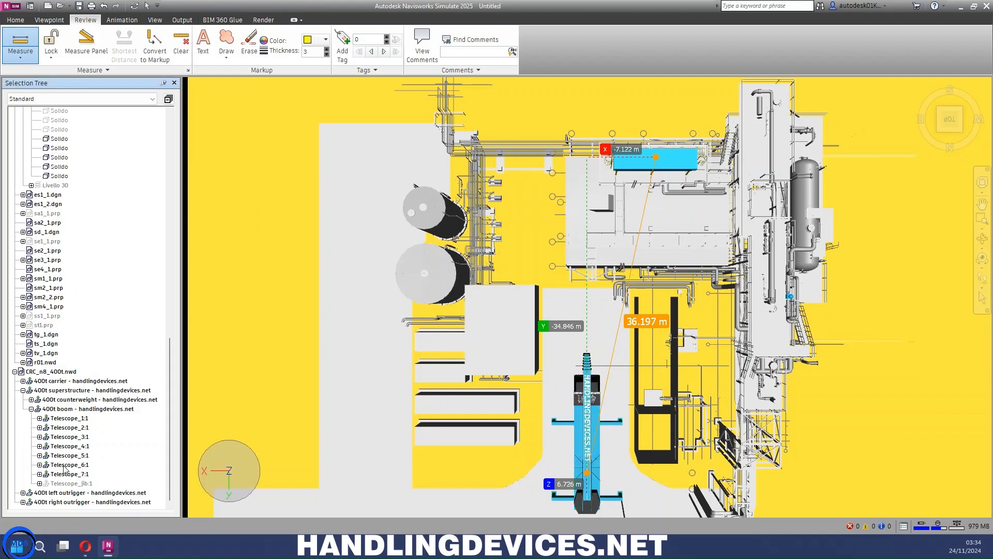
pyautogui.click(66, 419)
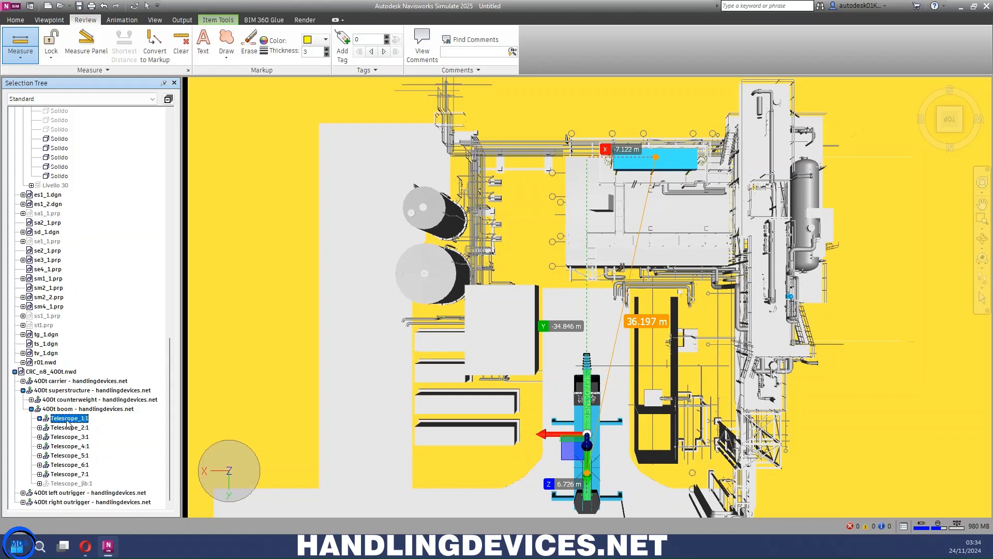
pyautogui.click(66, 474)
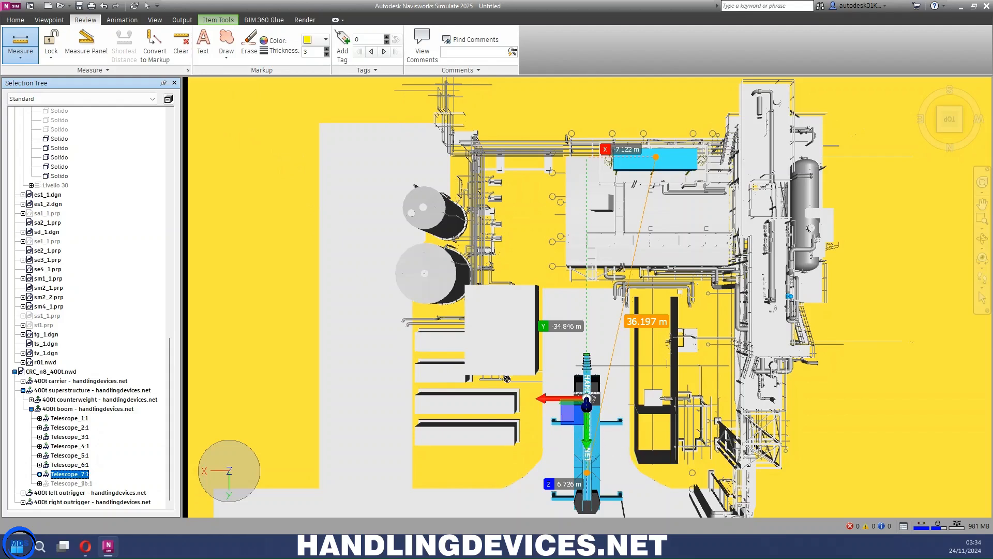
pyautogui.click(218, 19)
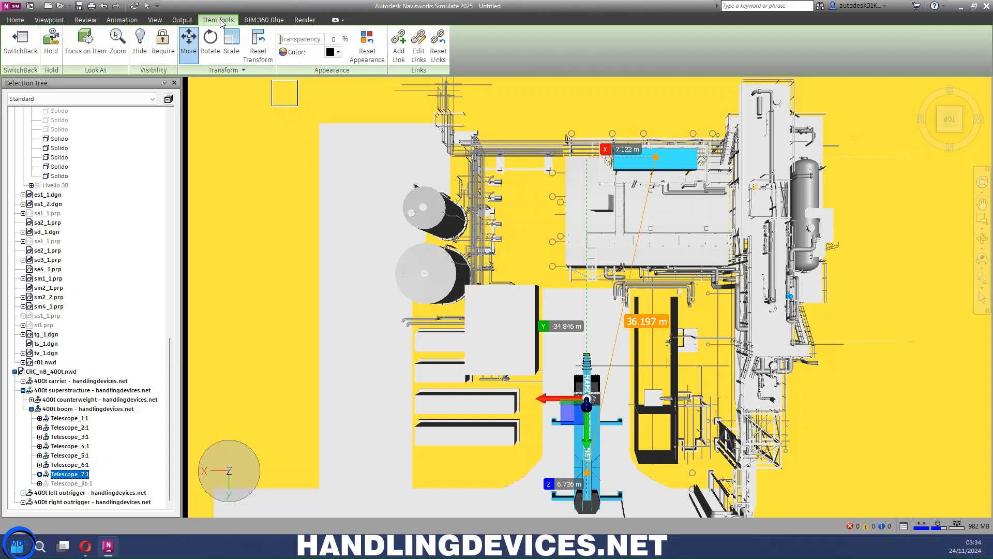
pyautogui.click(215, 72)
pyautogui.click(182, 172)
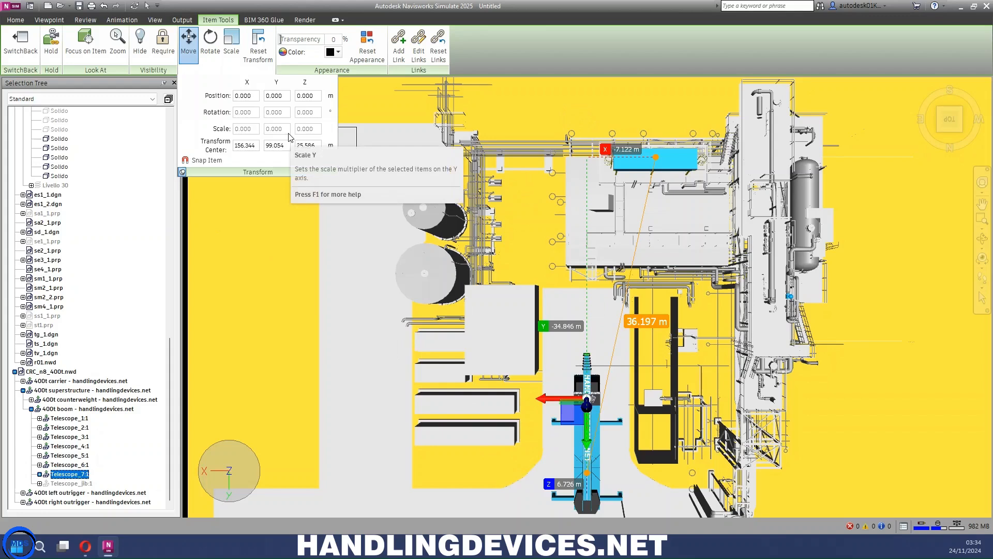
pyautogui.moveTo(285, 96); pyautogui.dragTo(242, 96)
pyautogui.write('26.85')
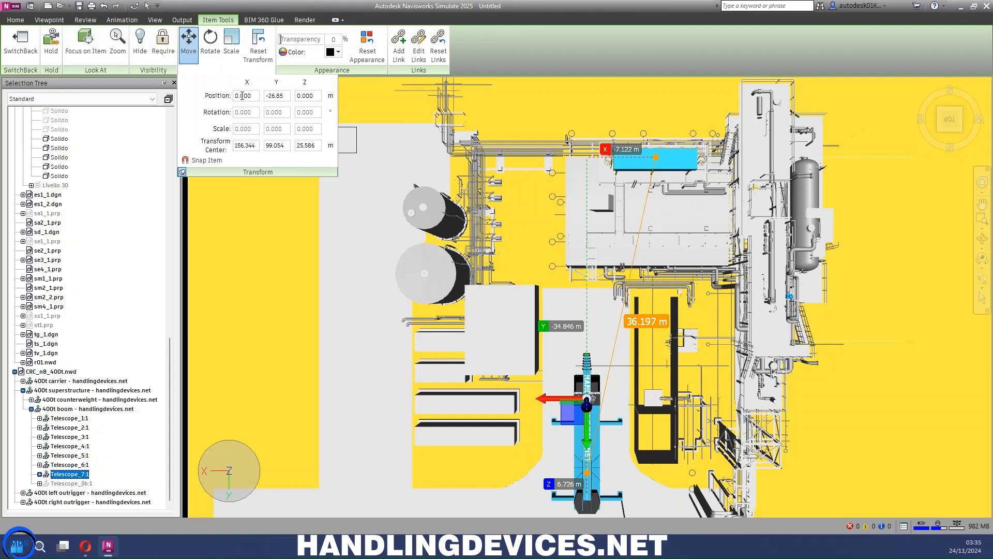
pyautogui.press('Return')
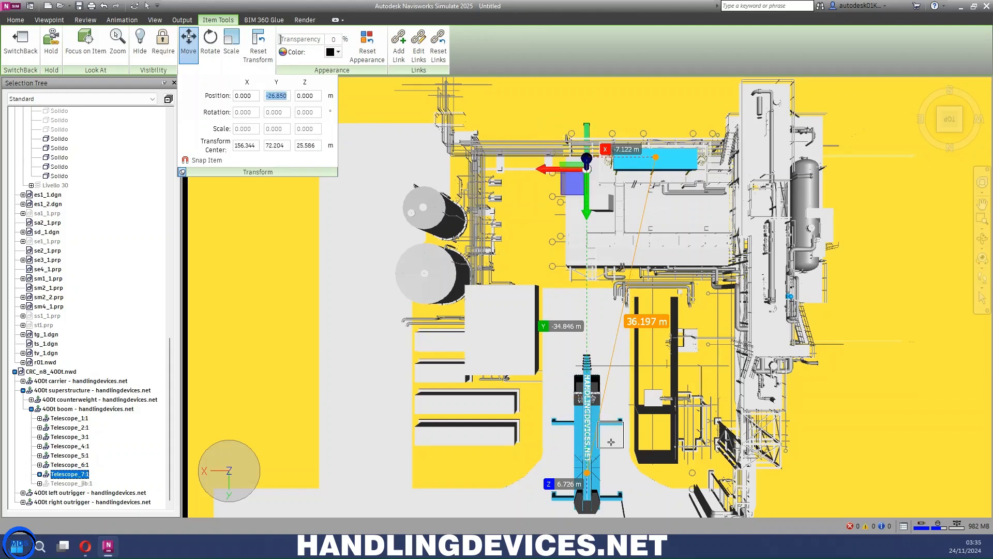
# Step: Spread the intermediate boom sections along the Y axis in stages, with Telescope_6:1 at about -23.58 m
pyautogui.click(69, 427)
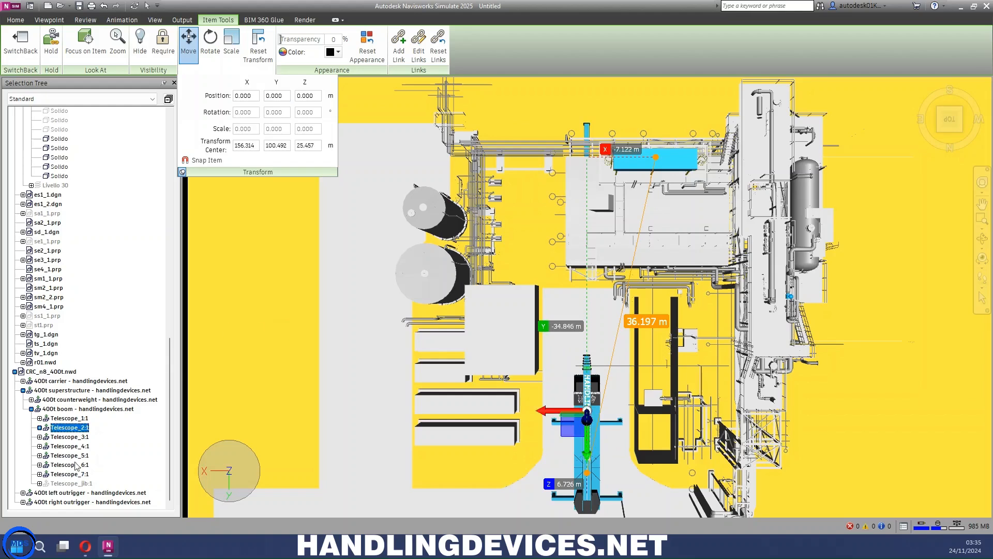
pyautogui.keyDown('shift'); pyautogui.click(76, 464); pyautogui.keyUp('shift')
pyautogui.moveTo(586, 446); pyautogui.dragTo(587, 324)
pyautogui.keyDown('ctrl'); pyautogui.click(78, 429); pyautogui.keyUp('ctrl')
pyautogui.keyDown('ctrl'); pyautogui.click(69, 436); pyautogui.keyUp('ctrl')
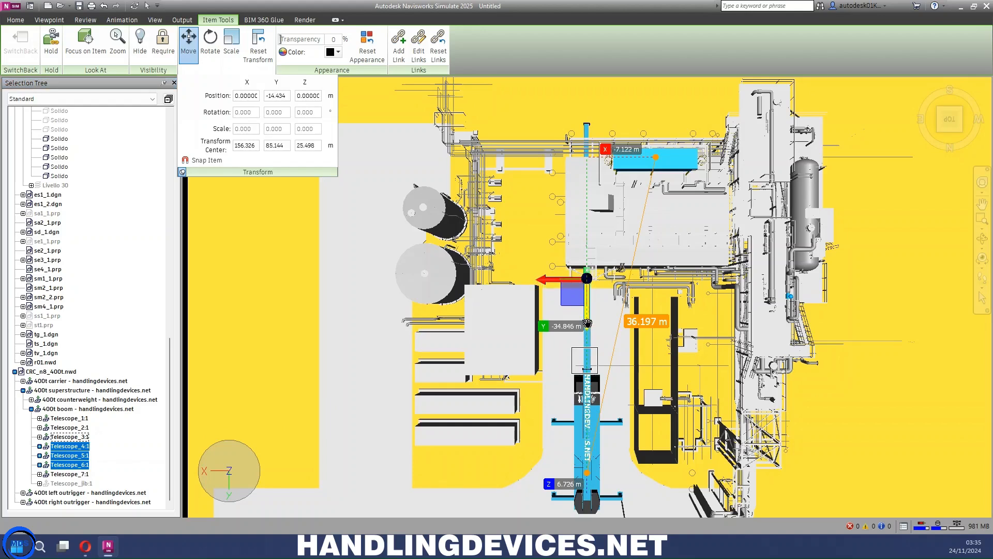
pyautogui.keyDown('ctrl'); pyautogui.click(84, 445); pyautogui.keyUp('ctrl')
pyautogui.moveTo(595, 291); pyautogui.dragTo(586, 245)
pyautogui.keyDown('ctrl'); pyautogui.click(76, 455); pyautogui.keyUp('ctrl')
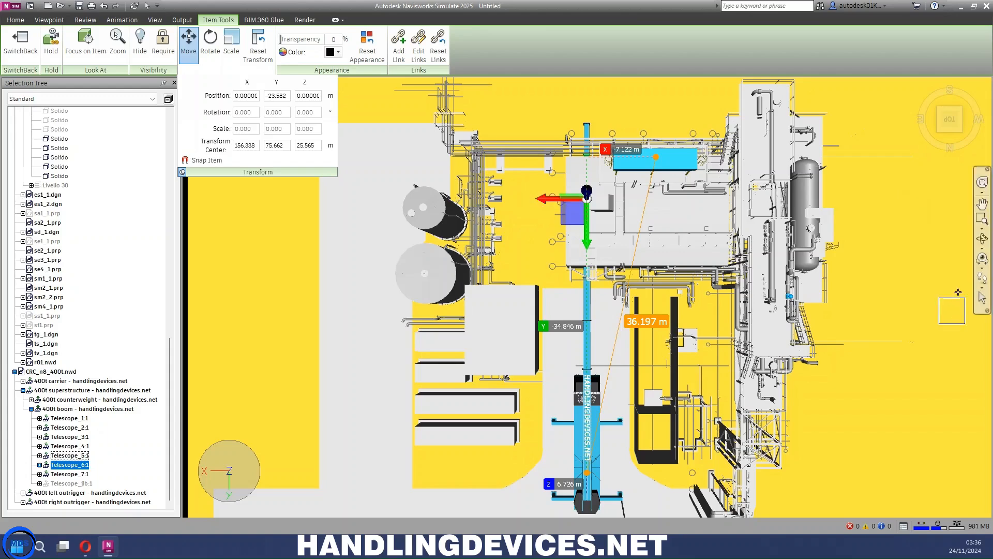
pyautogui.keyDown('shift'); pyautogui.moveTo(709, 368); pyautogui.dragTo(367, 291, button='middle'); pyautogui.keyUp('shift')
pyautogui.scroll(3, 385, 283)
pyautogui.scroll(-2, 371, 303)
pyautogui.scroll(3, 304, 302)
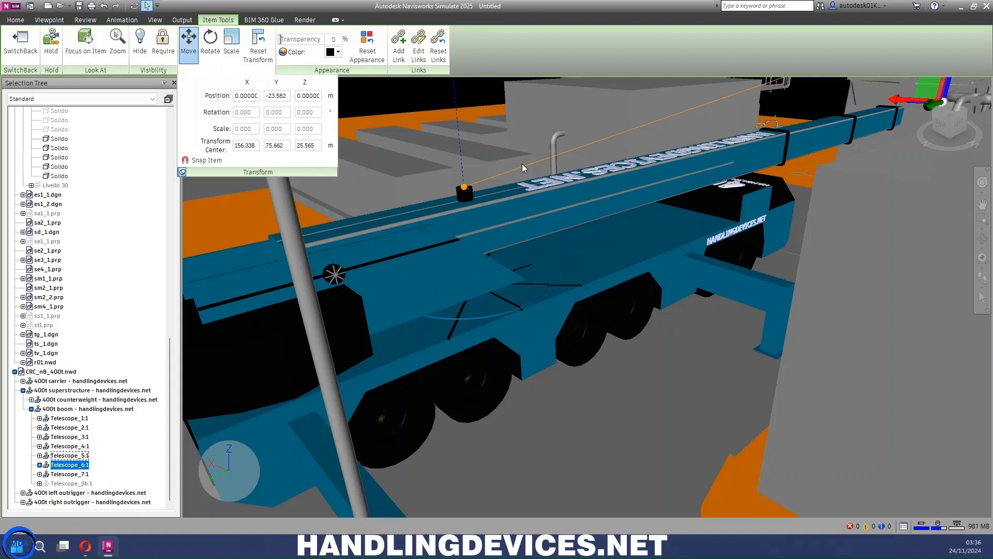
pyautogui.scroll(5, 523, 203)
pyautogui.moveTo(523, 205)
pyautogui.keyDown('shift'); pyautogui.mouseDown(button='middle')
pyautogui.moveTo(585, 262)
pyautogui.moveTo(417, 227)
pyautogui.mouseUp(button='middle'); pyautogui.keyUp('shift')
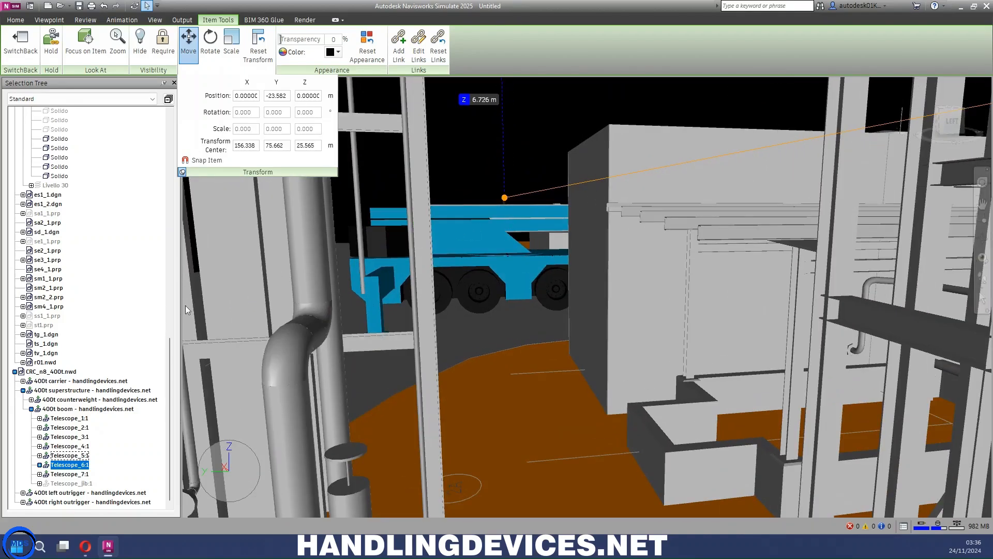
# Step: Show the CRC_n8_400t.nwd crane from its left side in orthographic projection
pyautogui.click(50, 372)
pyautogui.click(953, 123)
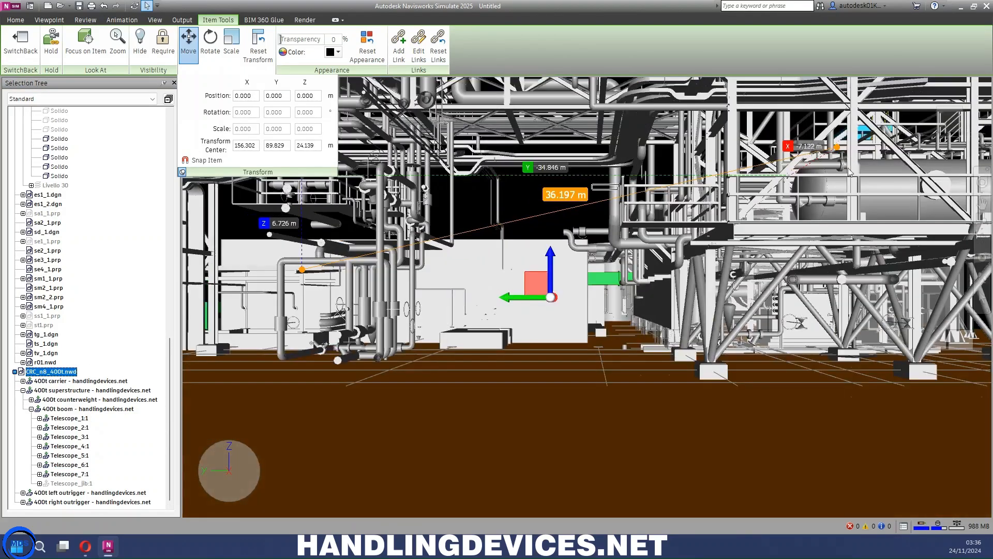
pyautogui.moveTo(698, 262); pyautogui.dragTo(766, 263, button='middle')
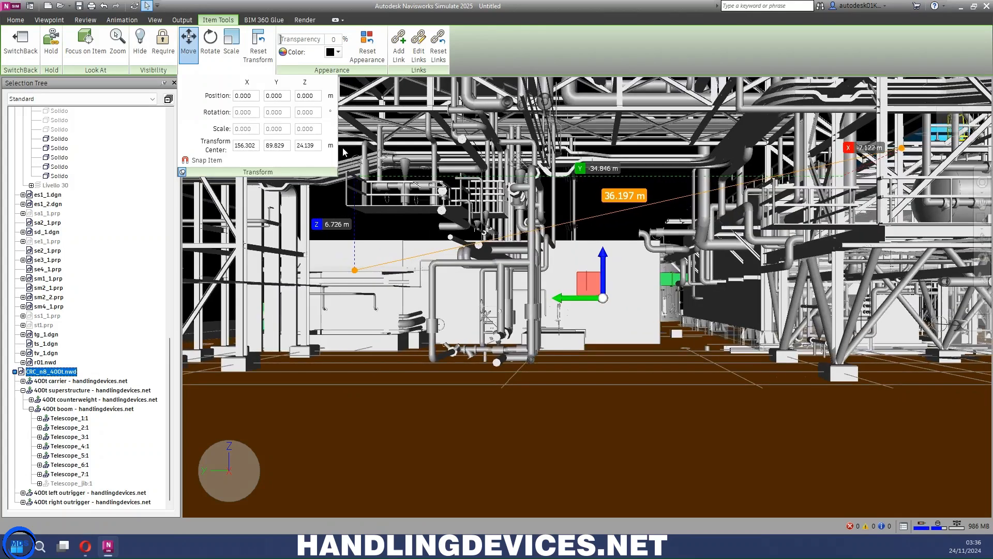
pyautogui.click(87, 20)
pyautogui.click(49, 20)
pyautogui.click(167, 57)
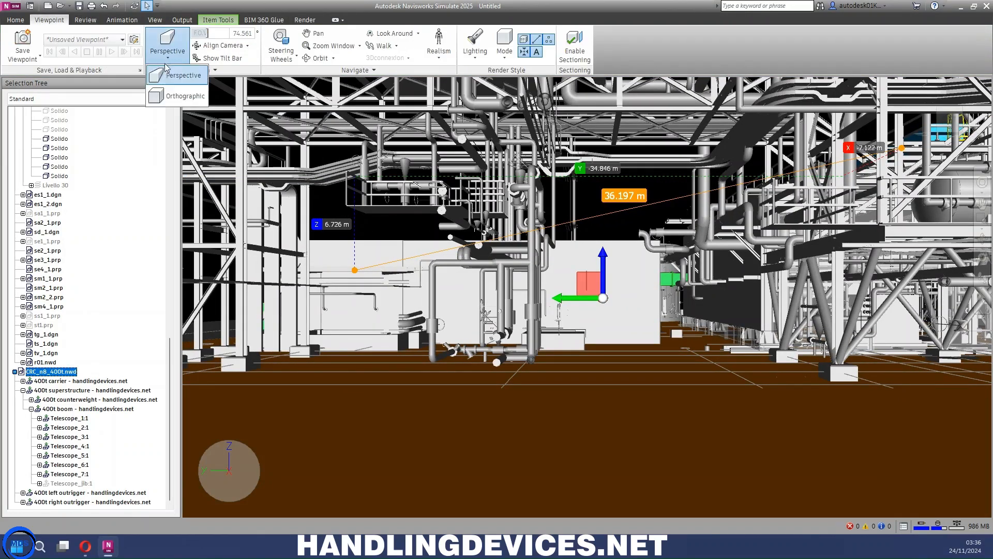
pyautogui.click(171, 96)
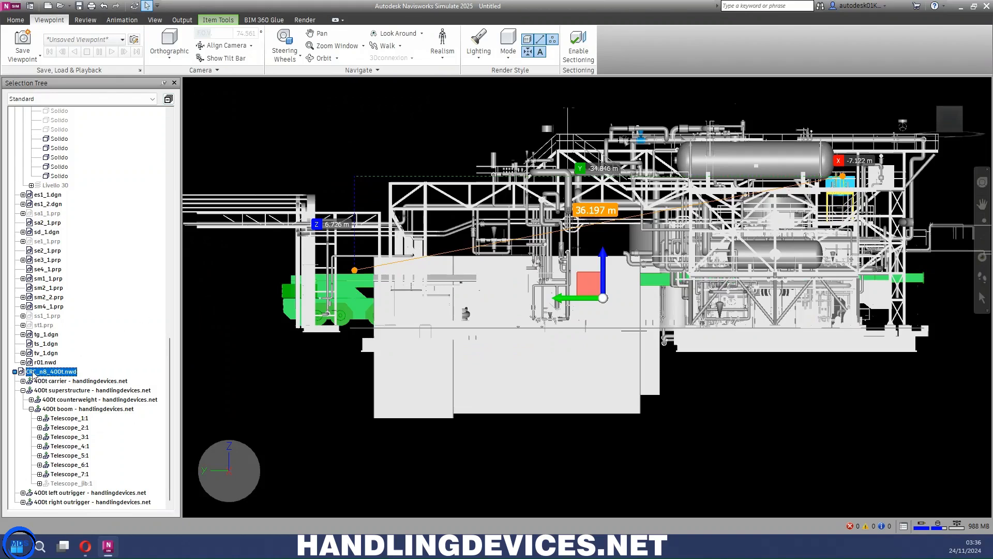
# Step: Enable sectioning in box mode and fit the section box to the selected crane
pyautogui.click(586, 45)
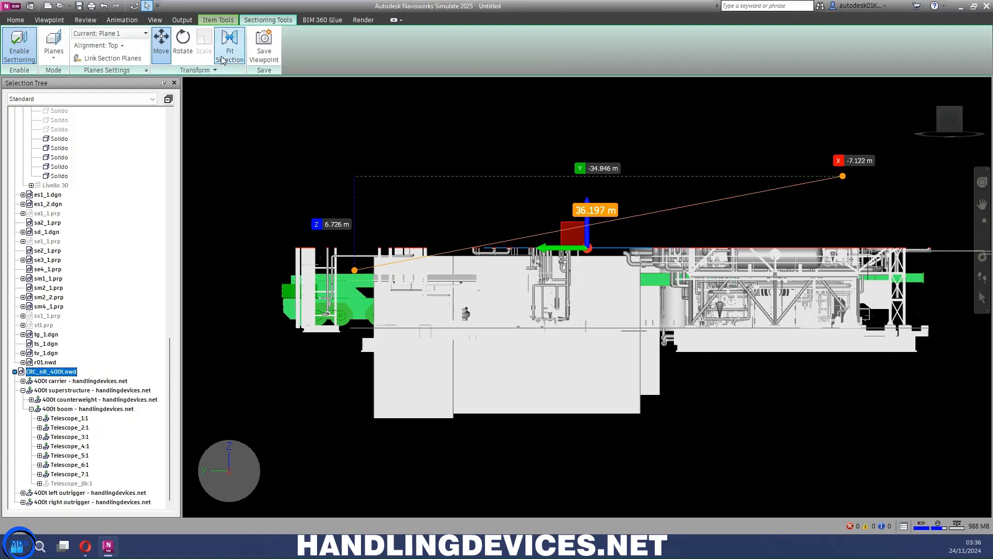
pyautogui.click(55, 59)
pyautogui.click(63, 96)
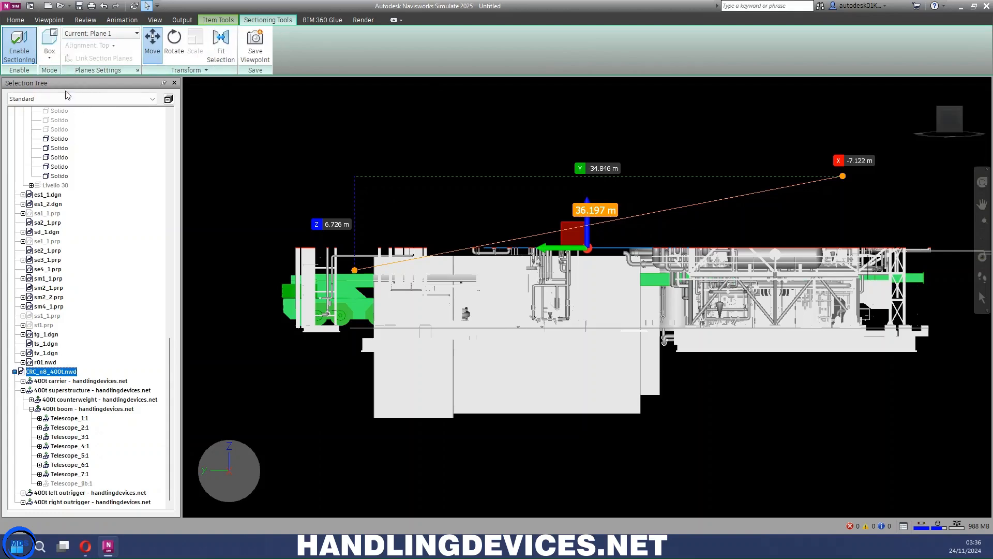
pyautogui.click(221, 42)
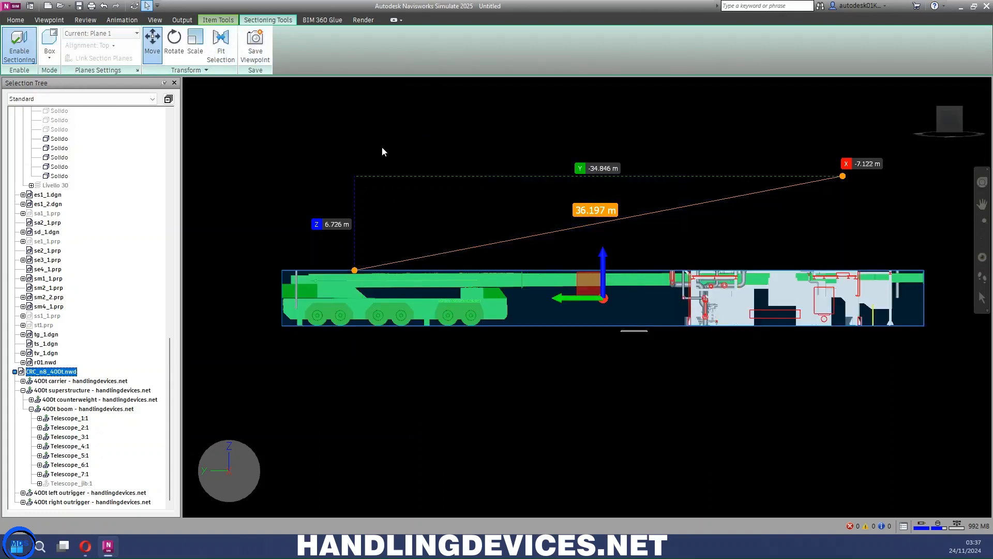
pyautogui.press('Escape')
pyautogui.moveTo(423, 235); pyautogui.dragTo(485, 238, button='middle')
pyautogui.moveTo(352, 286); pyautogui.dragTo(392, 291, button='middle')
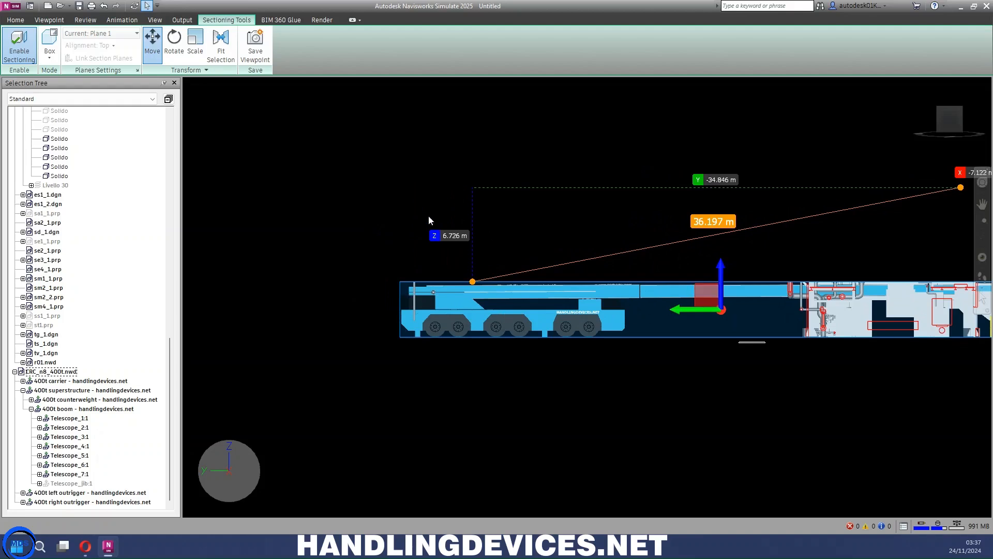
# Step: Select the 400t boom for rotation and place its transform centre on the boom pivot, at about Y 110.35 m and Z 25.37 m
pyautogui.click(58, 410)
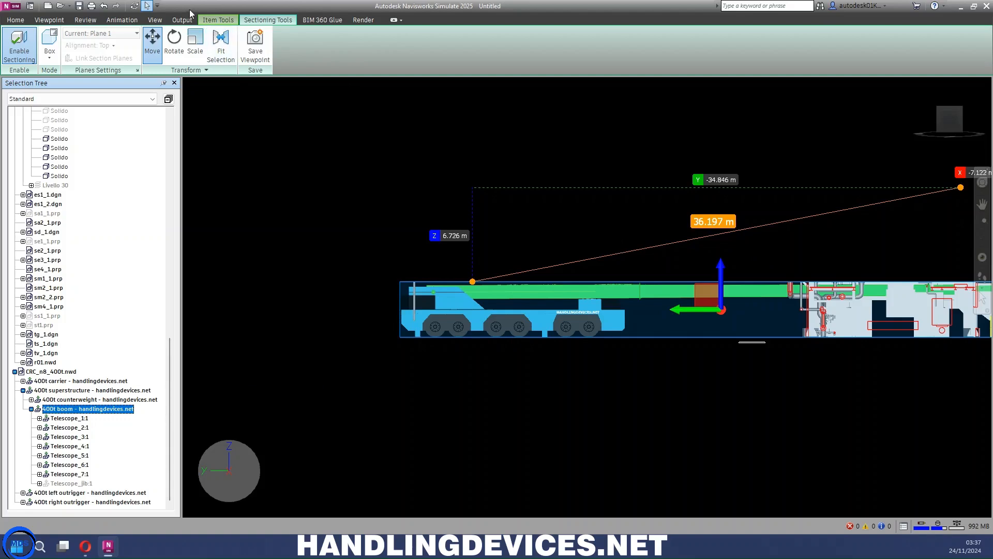
pyautogui.click(218, 20)
pyautogui.click(210, 42)
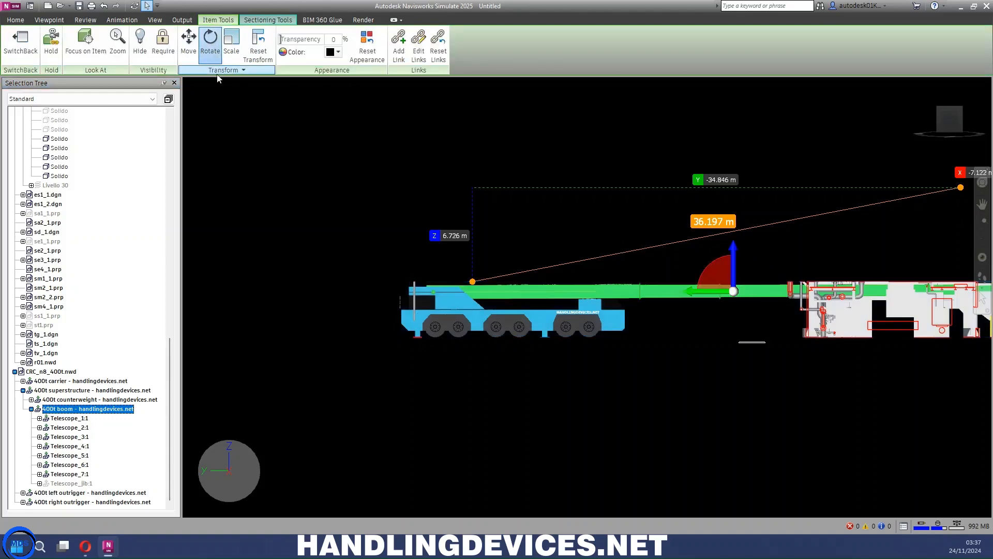
pyautogui.click(218, 75)
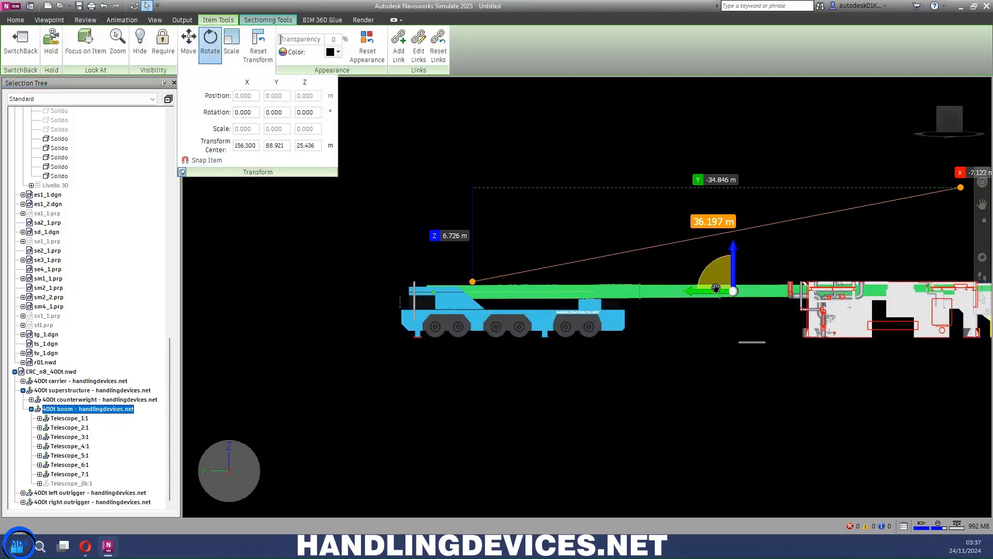
pyautogui.keyDown('ctrl'); pyautogui.moveTo(695, 293); pyautogui.dragTo(424, 292); pyautogui.keyUp('ctrl')
pyautogui.scroll(2, 424, 292)
pyautogui.scroll(6, 425, 292)
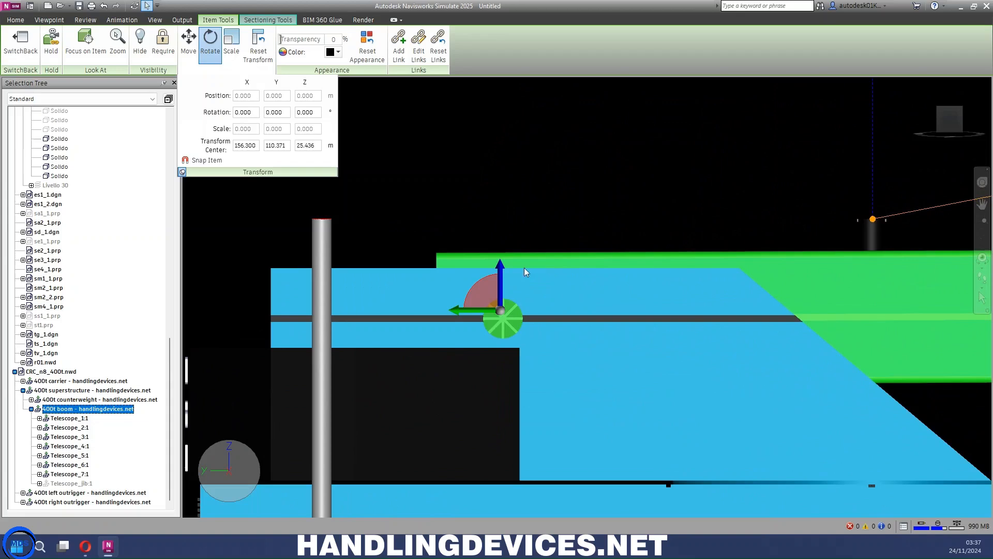
pyautogui.keyDown('ctrl'); pyautogui.moveTo(499, 266); pyautogui.dragTo(473, 258); pyautogui.keyUp('ctrl')
pyautogui.scroll(5, 510, 326)
pyautogui.scroll(1, 496, 315)
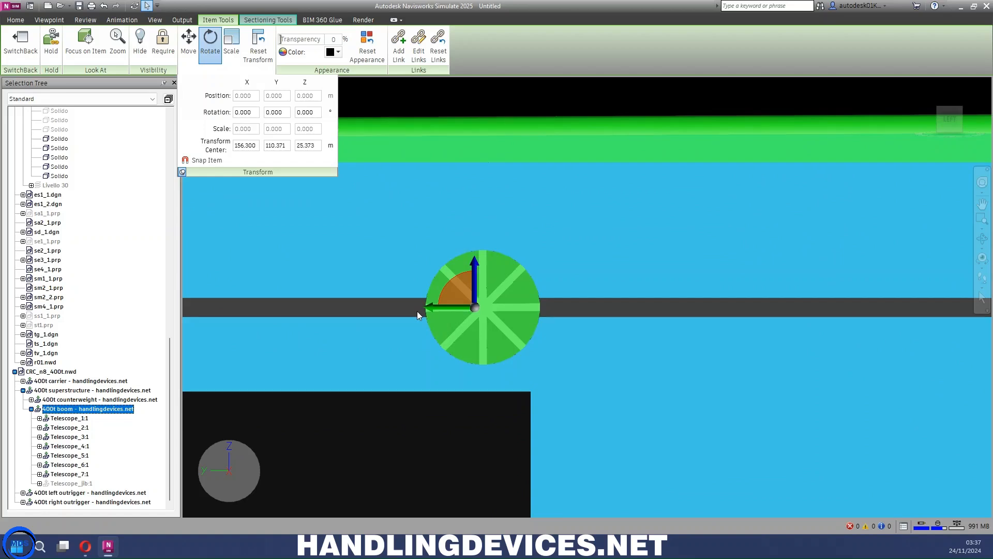
pyautogui.keyDown('ctrl'); pyautogui.moveTo(427, 308); pyautogui.dragTo(435, 308); pyautogui.keyUp('ctrl')
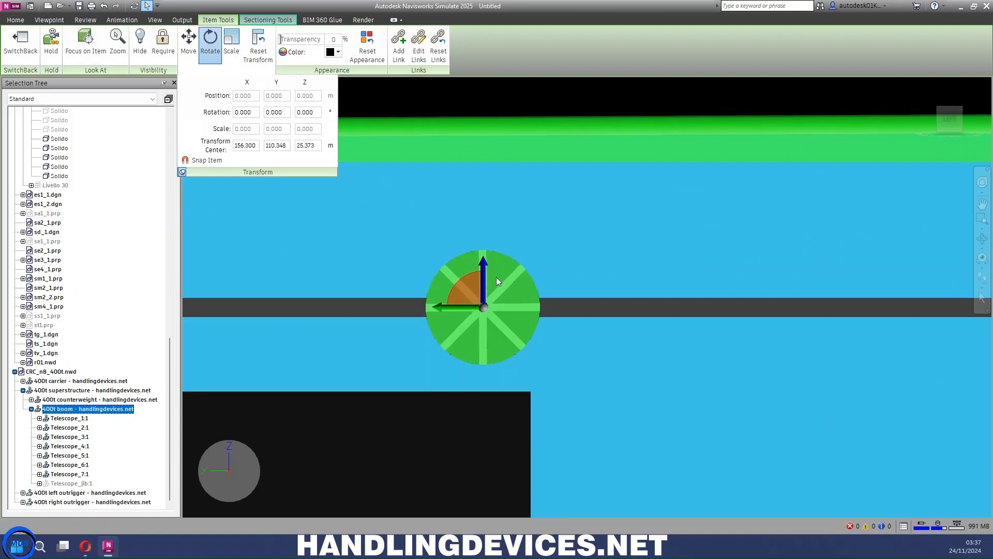
pyautogui.keyDown('ctrl'); pyautogui.moveTo(486, 260); pyautogui.dragTo(484, 262); pyautogui.keyUp('ctrl')
# Step: Look up the boom angle in the Opera calculator, return to Navisworks and set the boom's X rotation to -28.5 degrees
pyautogui.hotkey('alt', 'Tab')
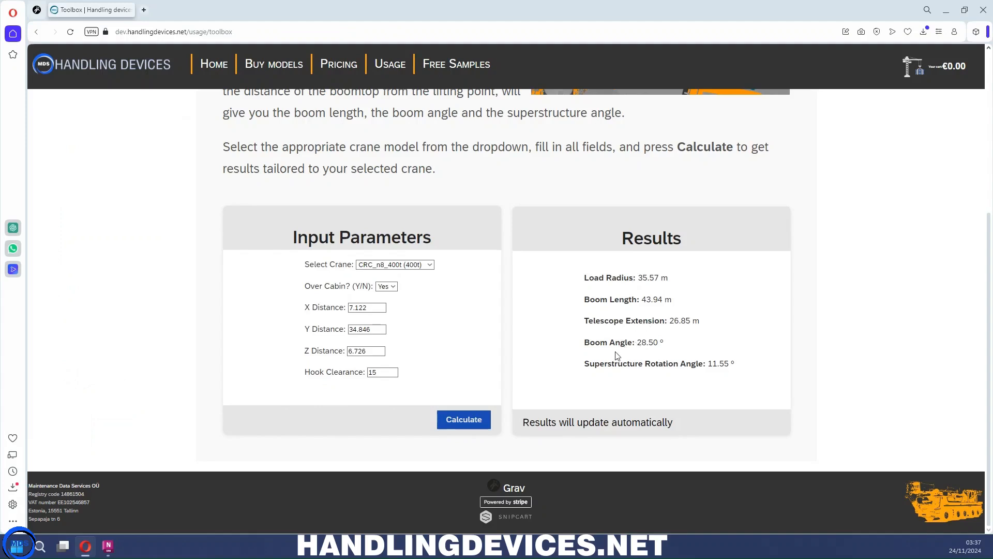
pyautogui.hotkey('alt', 'Tab')
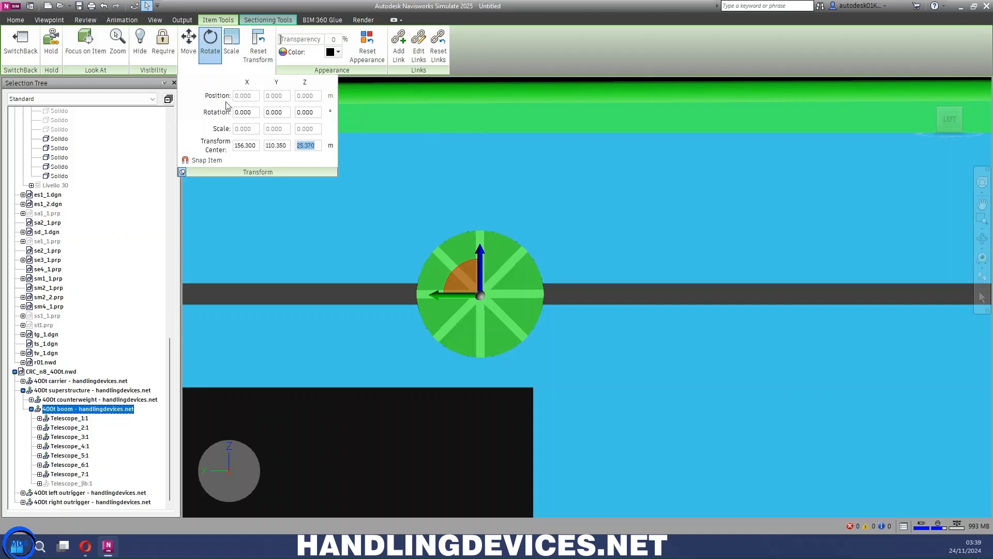
pyautogui.click(250, 113)
pyautogui.write('-')
pyautogui.press('Return')
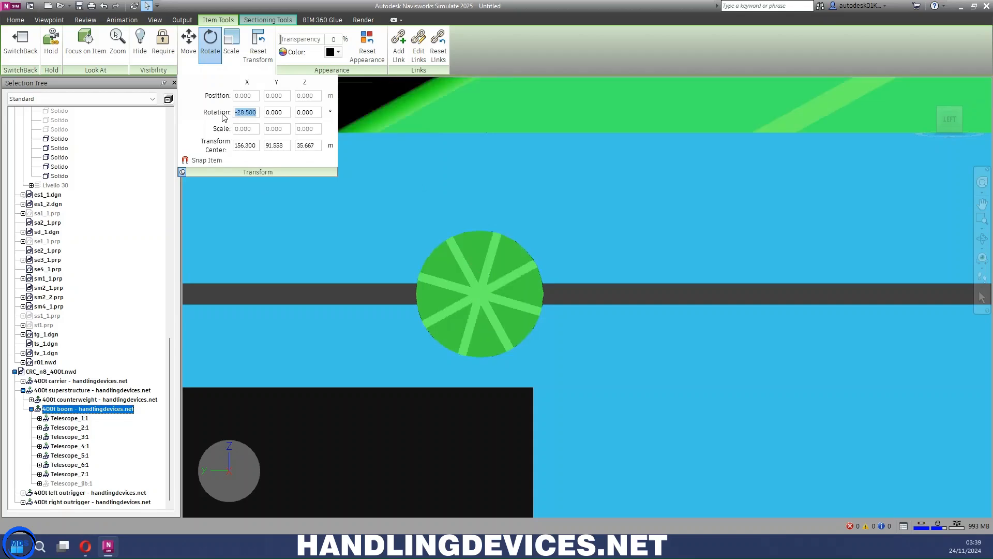
# Step: Show the 400t crane from above, framed around the centre of its slewing ring
pyautogui.scroll(-5, 449, 315)
pyautogui.scroll(-2, 449, 315)
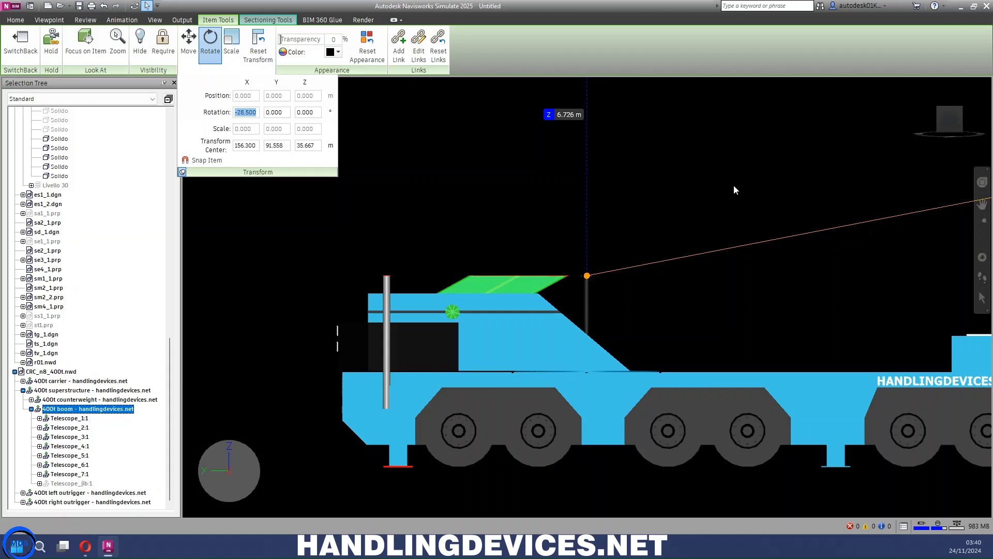
pyautogui.click(950, 106)
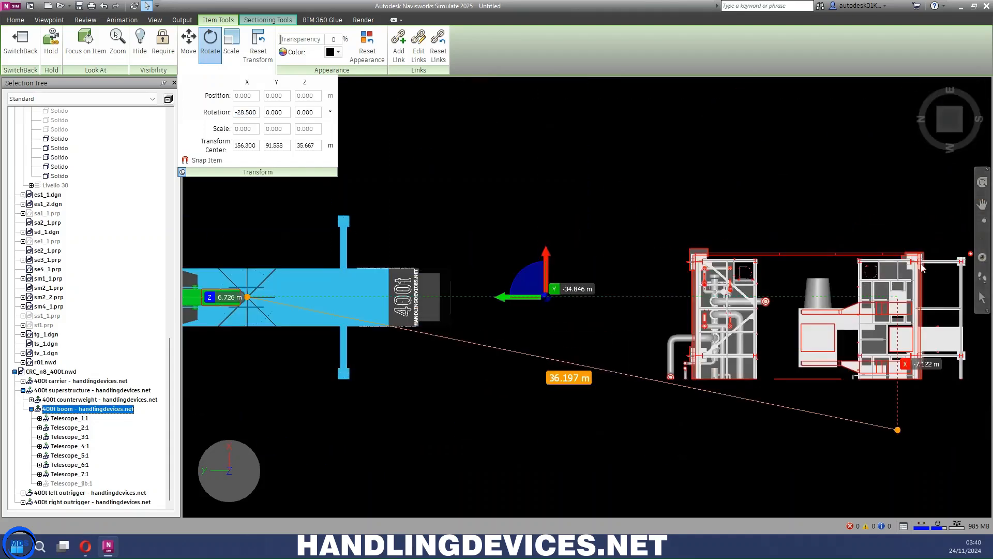
pyautogui.scroll(-3, 946, 259)
pyautogui.scroll(2, 339, 260)
pyautogui.scroll(4, 369, 262)
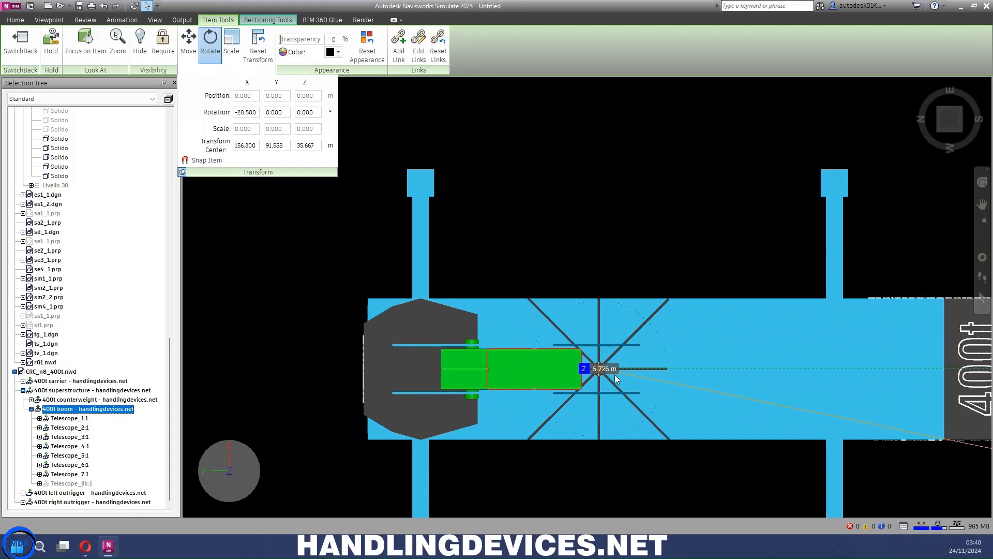
pyautogui.scroll(2, 616, 380)
pyautogui.scroll(-2, 580, 363)
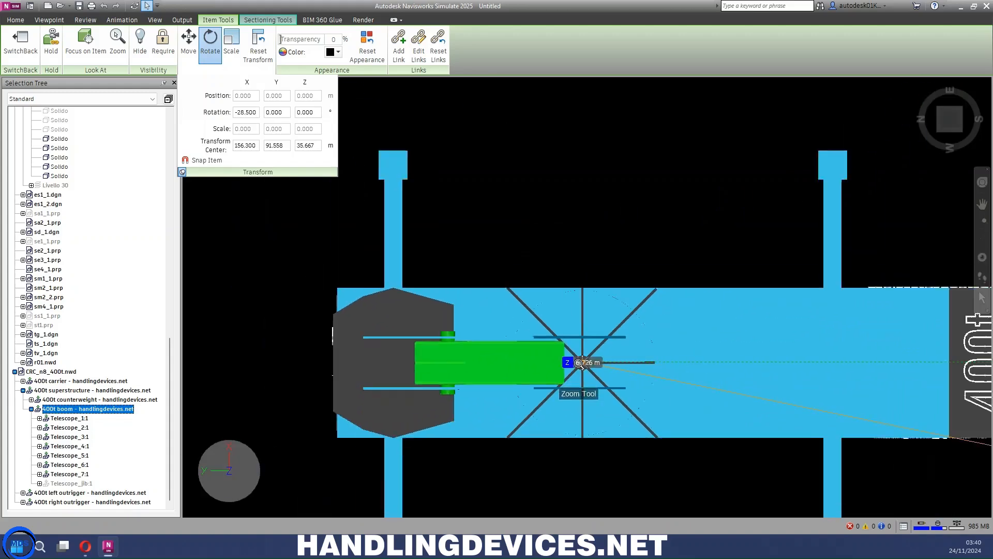
pyautogui.scroll(-1, 581, 364)
# Step: Select the 400t superstructure and place its rotation transform centre on the slewing axis, at about Y 107.57 m
pyautogui.click(62, 392)
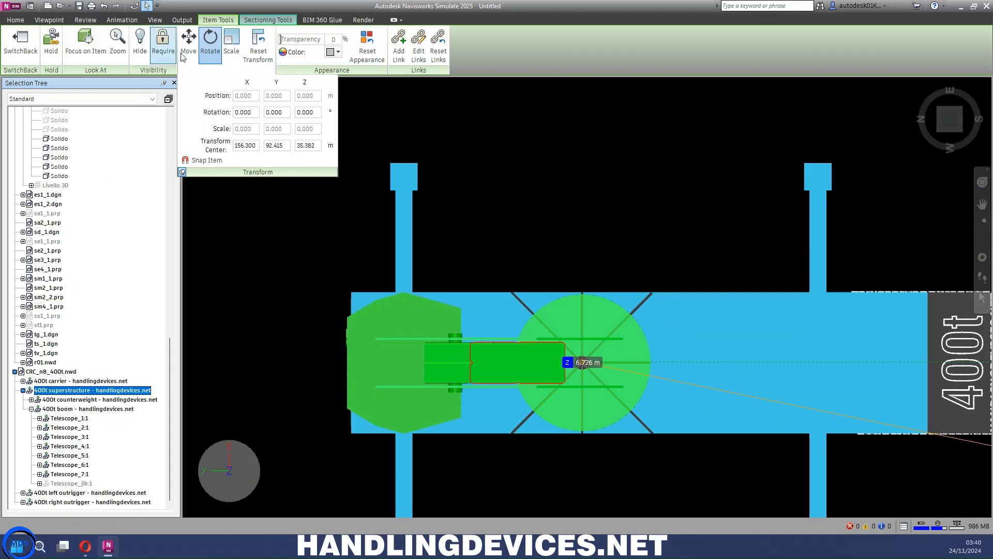
pyautogui.scroll(-2, 279, 251)
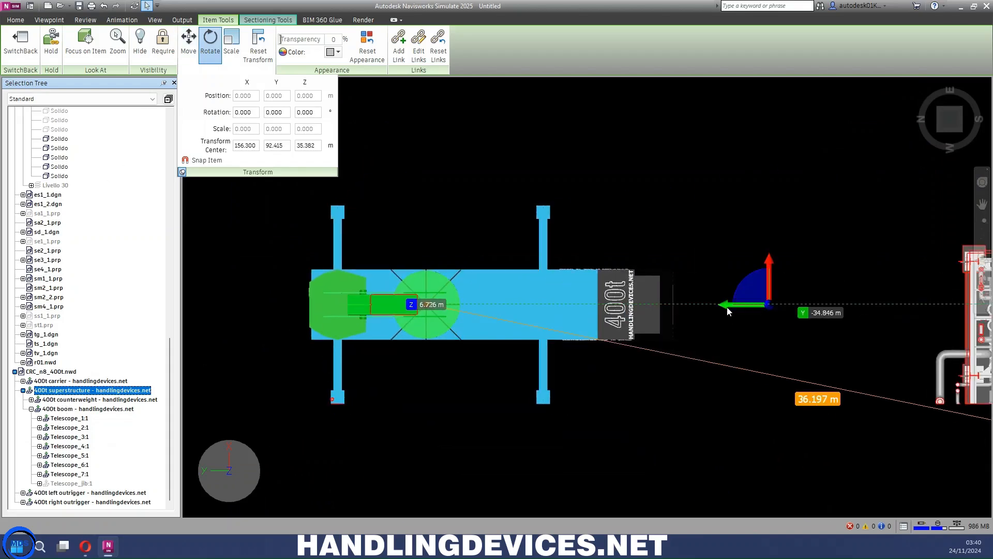
pyautogui.keyDown('ctrl'); pyautogui.moveTo(722, 304); pyautogui.dragTo(386, 325); pyautogui.keyUp('ctrl')
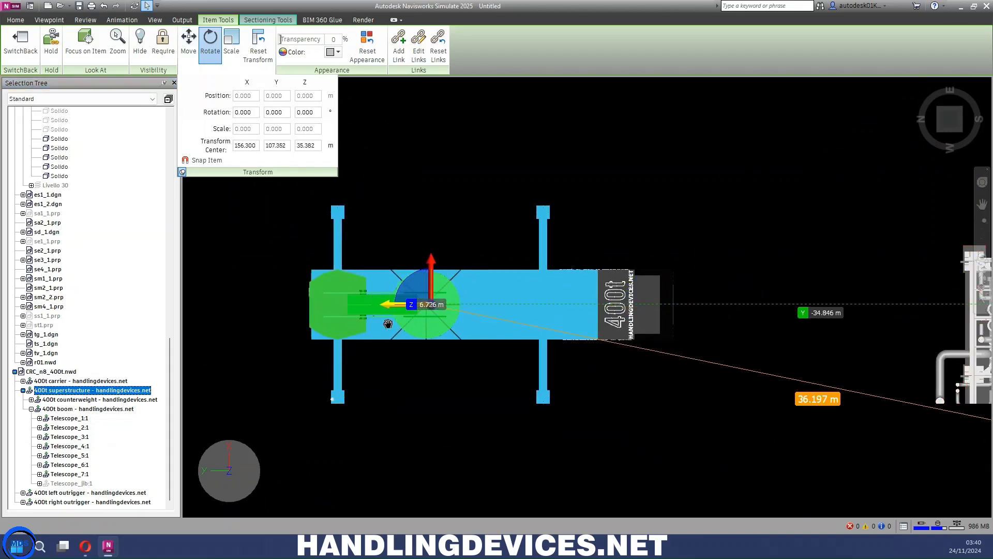
pyautogui.scroll(7, 425, 291)
pyautogui.scroll(3, 425, 291)
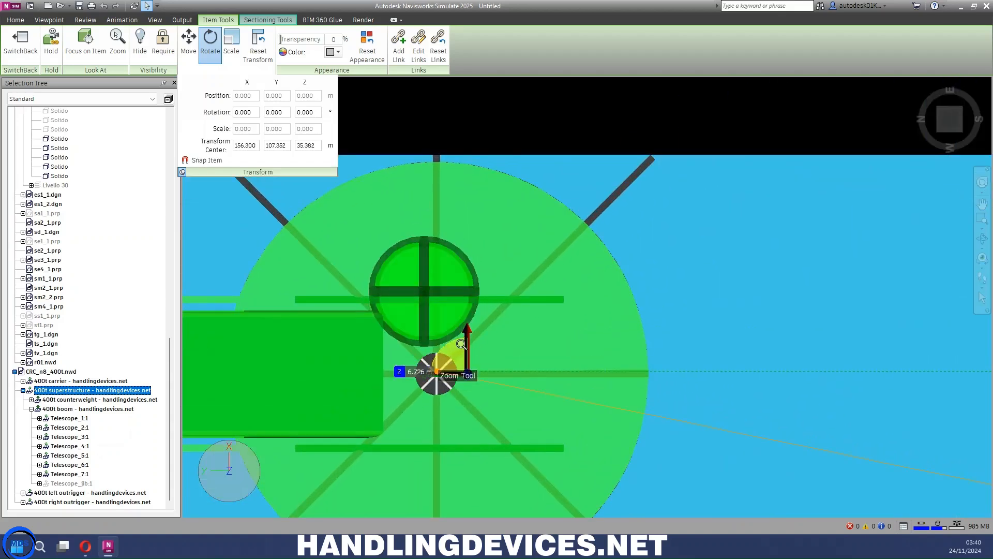
pyautogui.keyDown('ctrl'); pyautogui.moveTo(437, 392); pyautogui.dragTo(400, 393); pyautogui.keyUp('ctrl')
# Step: Set the superstructure's Z rotation to -11.5 degrees
pyautogui.moveTo(315, 112); pyautogui.dragTo(303, 112)
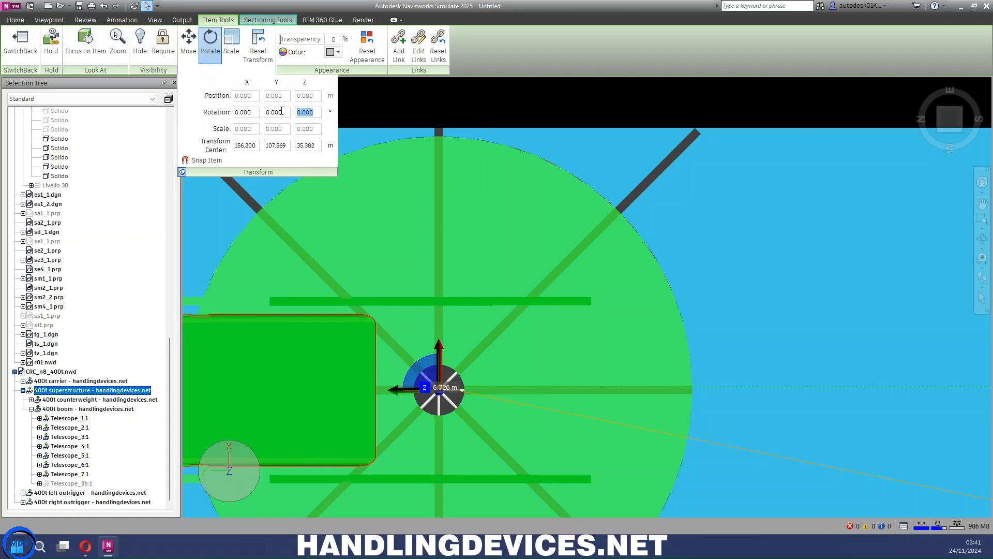
pyautogui.write('-11.50')
pyautogui.press('Return')
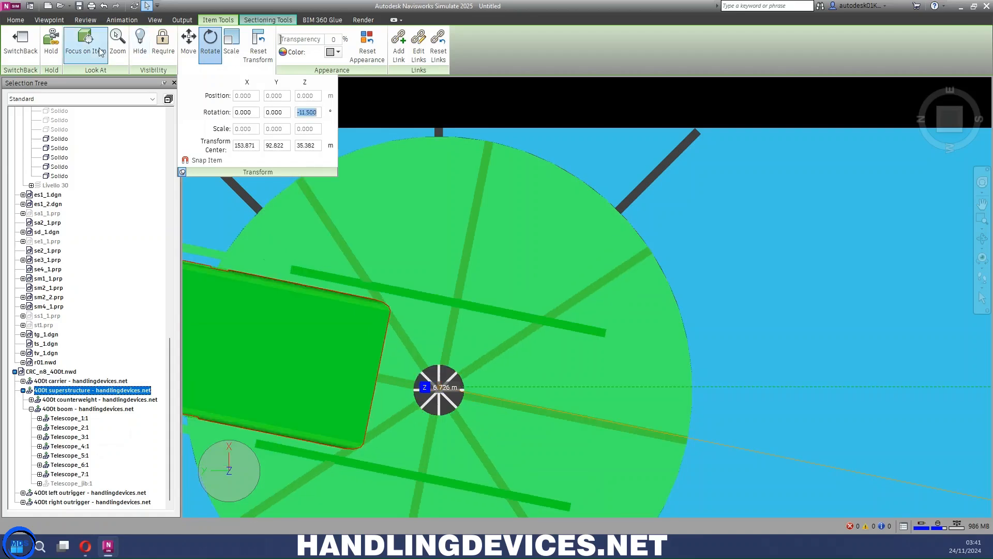
# Step: Clear the distance measurement and turn off sectioning to show the whole plant model
pyautogui.click(85, 20)
pyautogui.click(49, 20)
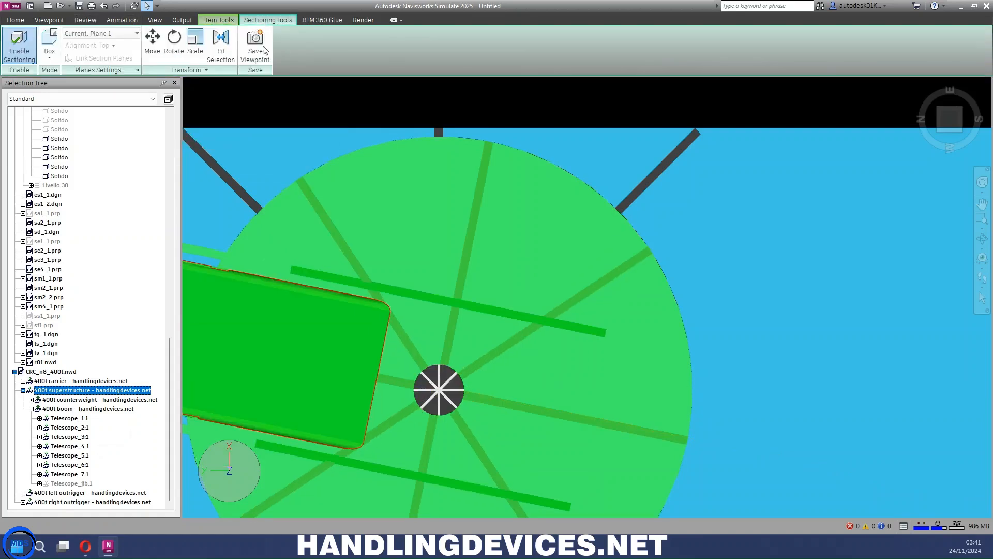
pyautogui.click(218, 21)
pyautogui.click(438, 114)
# Step: Examine the crane's boom position over the blue equipment from above and from several orbit angles, and clear the selection
pyautogui.scroll(-7, 441, 117)
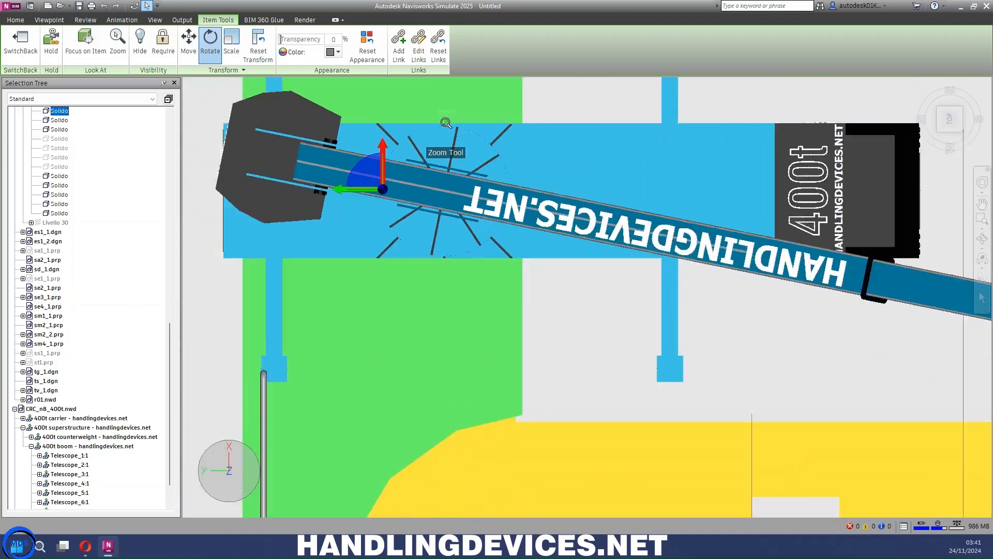
pyautogui.keyDown('shift'); pyautogui.moveTo(577, 208); pyautogui.dragTo(553, 211, button='middle'); pyautogui.keyUp('shift')
pyautogui.scroll(-6, 585, 179)
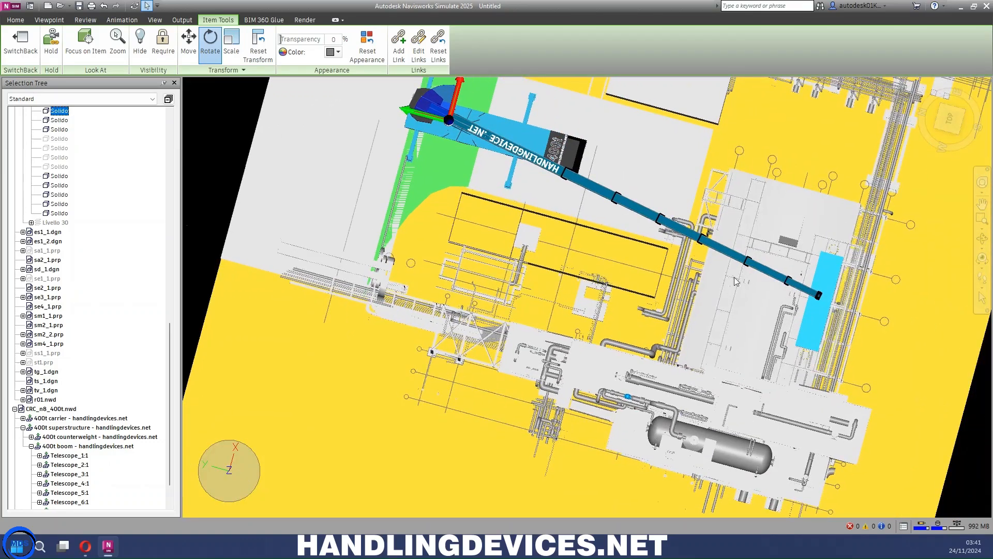
pyautogui.scroll(1, 785, 286)
pyautogui.scroll(2, 816, 314)
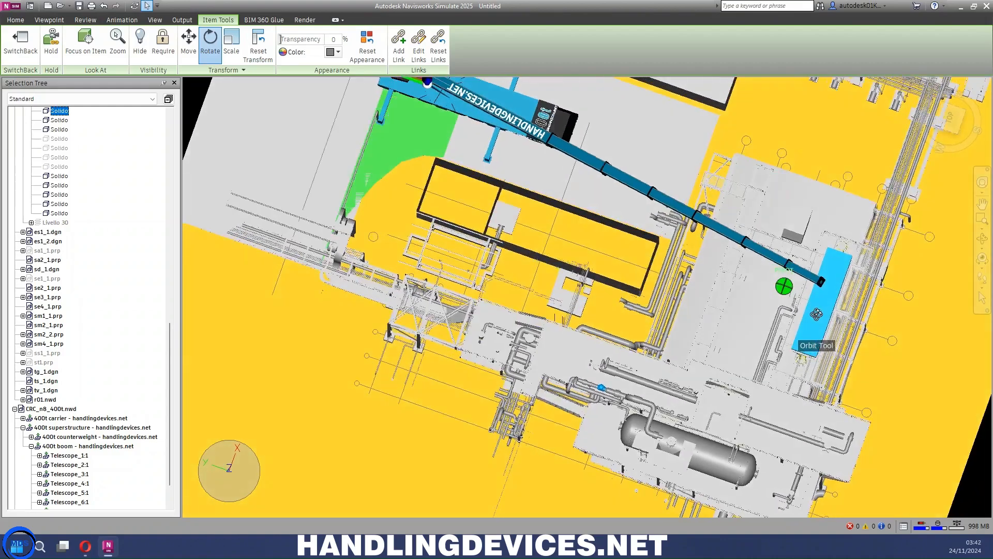
pyautogui.keyDown('shift'); pyautogui.moveTo(817, 315); pyautogui.dragTo(507, 256, button='middle'); pyautogui.keyUp('shift')
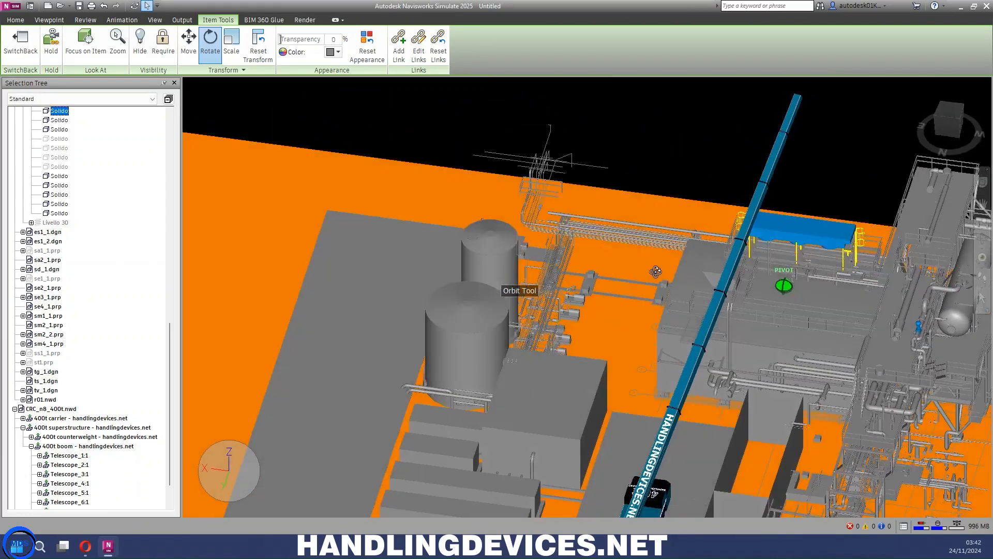
pyautogui.scroll(-5, 626, 252)
pyautogui.keyDown('shift'); pyautogui.moveTo(628, 256); pyautogui.dragTo(700, 289, button='middle'); pyautogui.keyUp('shift')
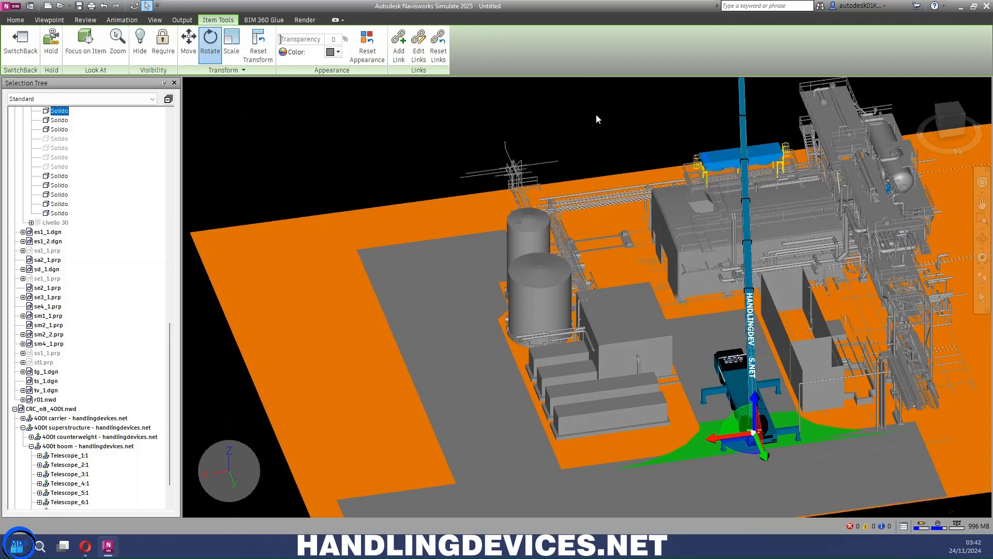
pyautogui.click(638, 128)
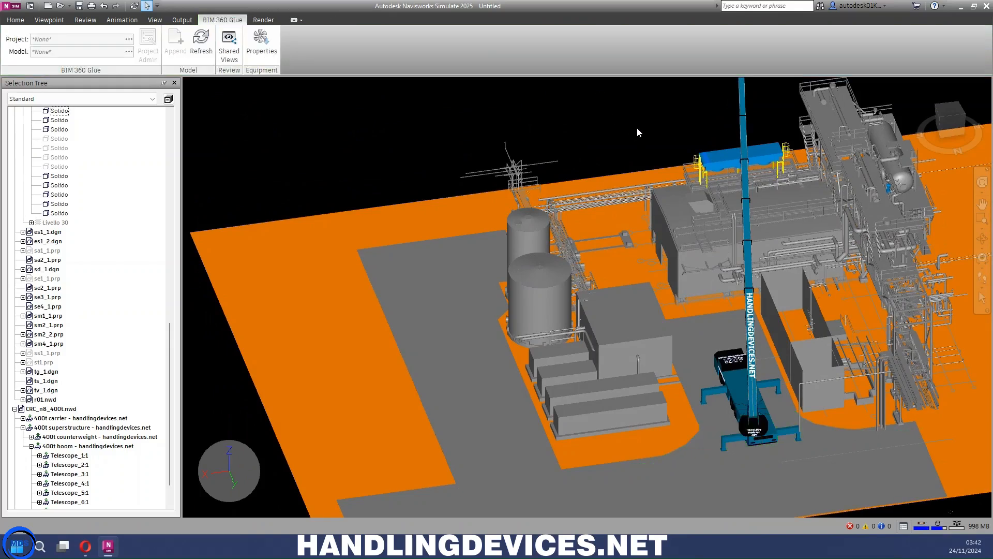